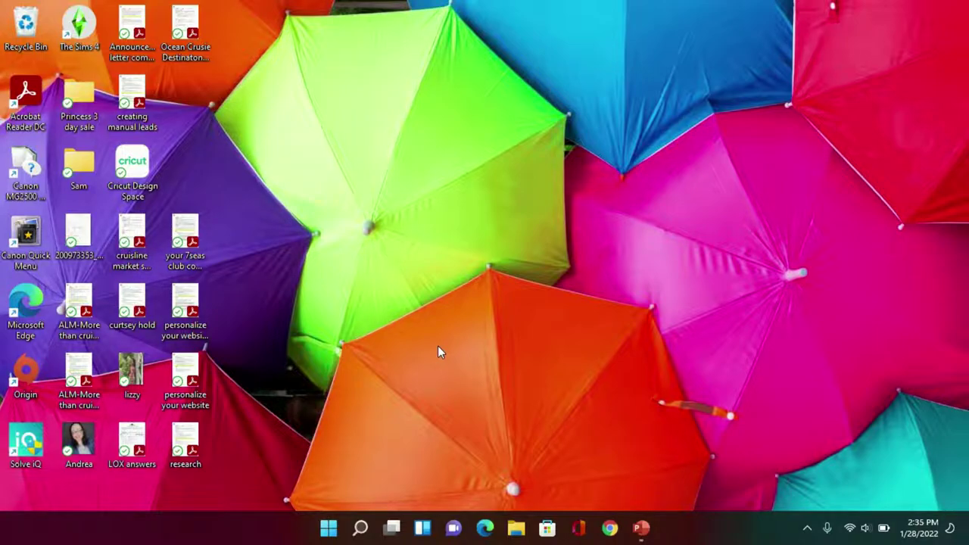
- In Chrome, load the Montpelier Public Library home page from the 'mont' address-bar suggestion
{"action": "left_click", "coordinate": [609, 527]}
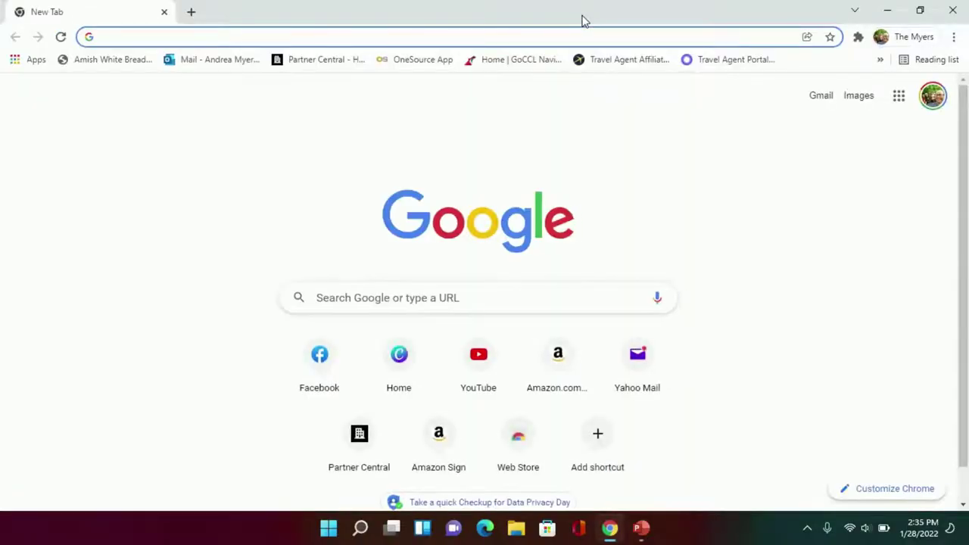
{"action": "type", "text": "mont"}
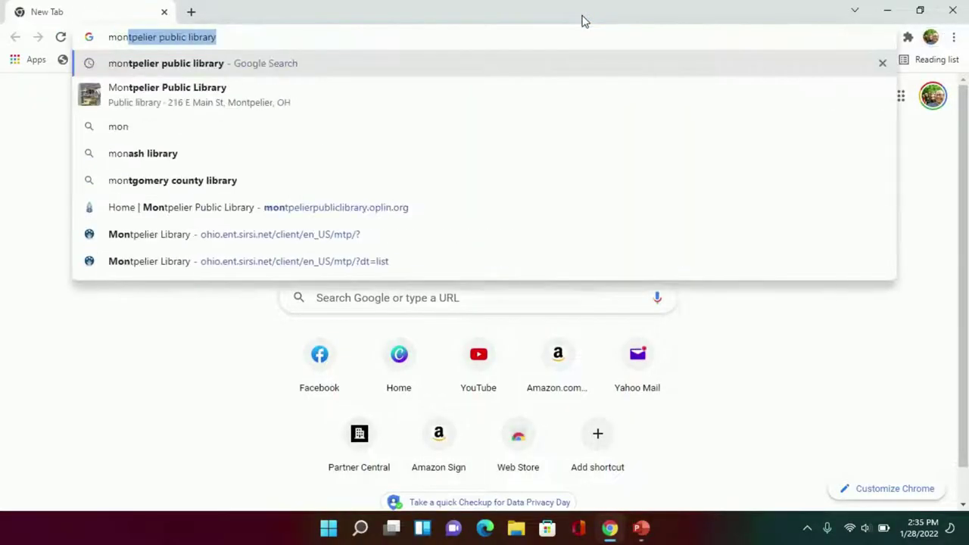
{"action": "key", "text": "BackSpace"}
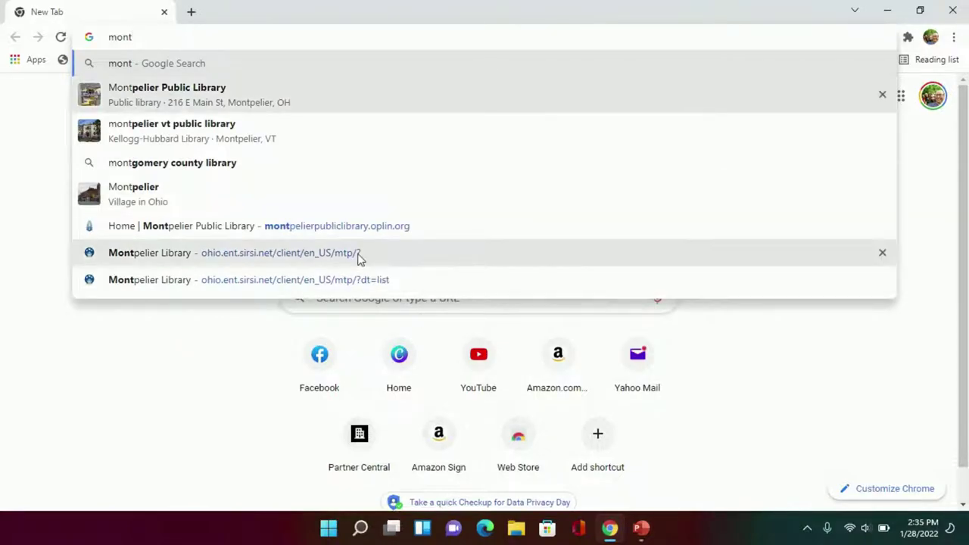
{"action": "left_click", "coordinate": [341, 232]}
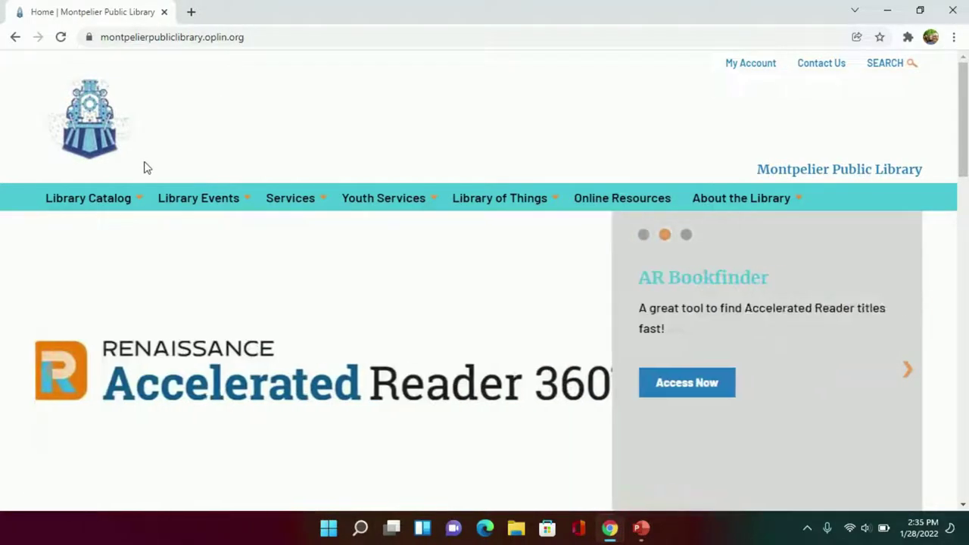
- Log in to My Account with the borrower barcode and PIN, declining to save the password
{"action": "mouse_move", "coordinate": [142, 201]}
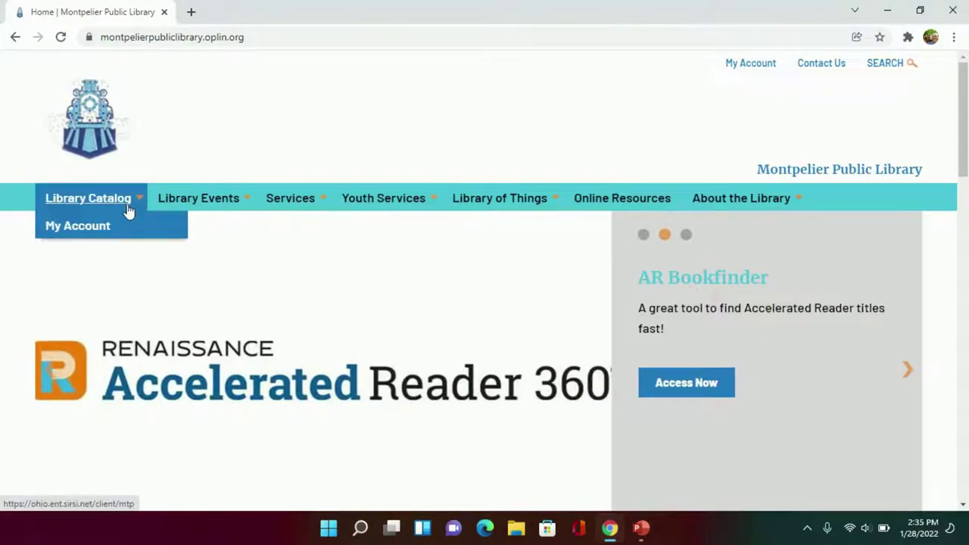
{"action": "left_click", "coordinate": [89, 227]}
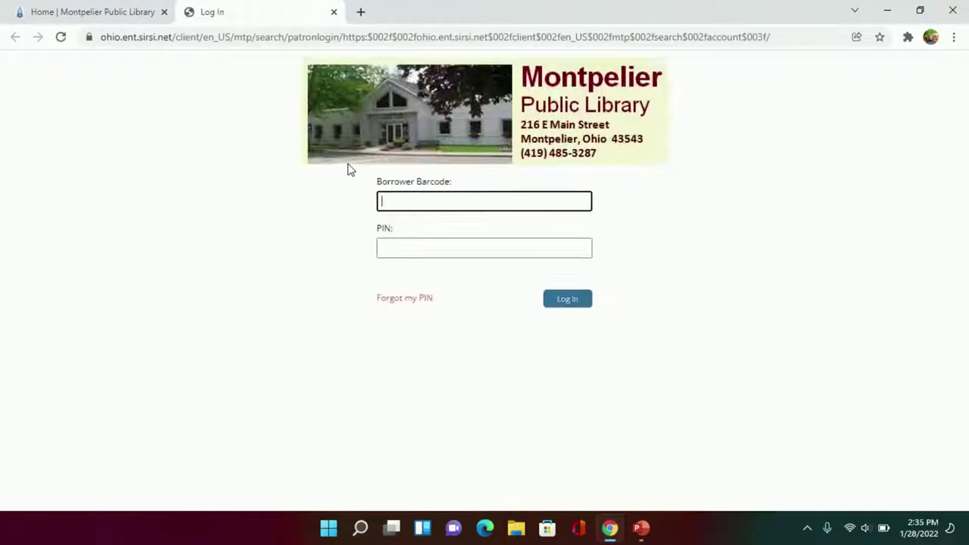
{"action": "double_click", "coordinate": [476, 201]}
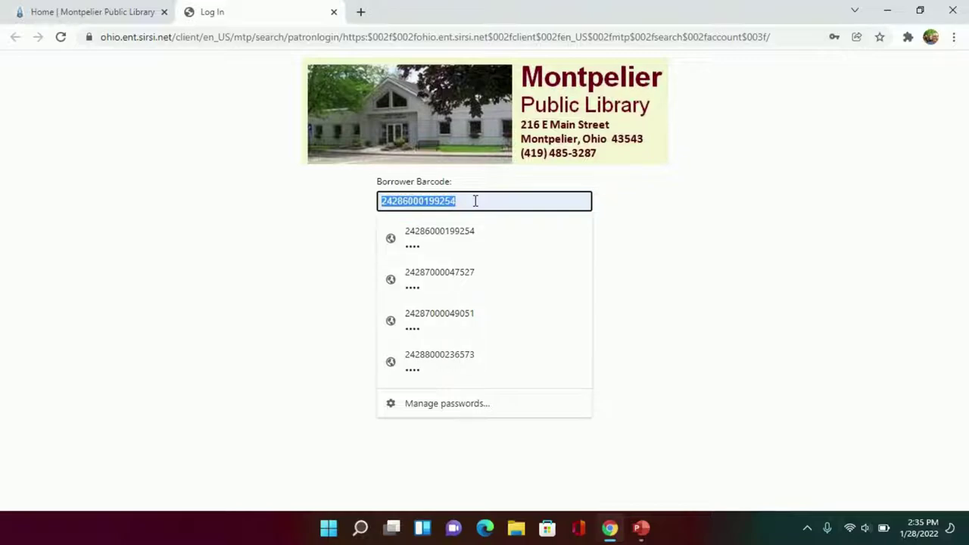
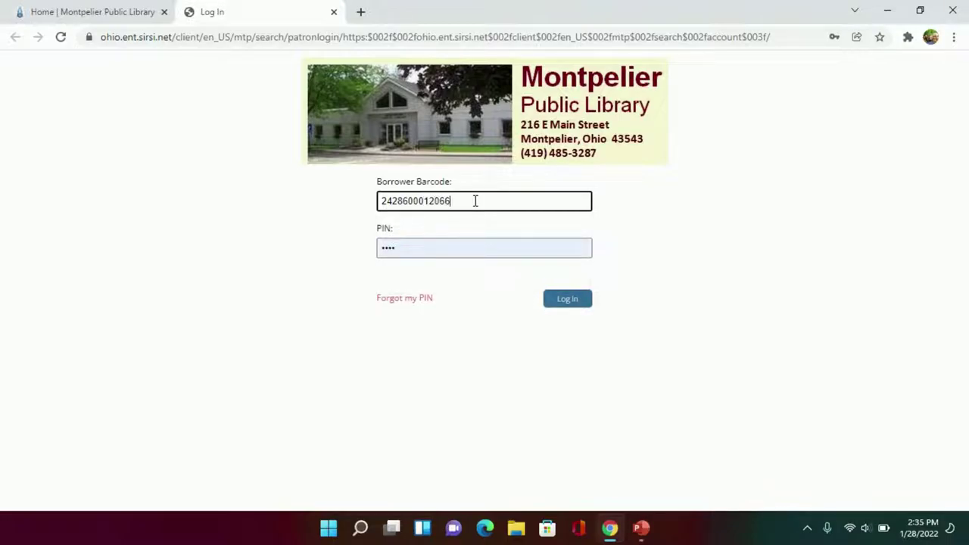
{"action": "left_click", "coordinate": [435, 249]}
{"action": "left_click_drag", "start_coordinate": [431, 253], "coordinate": [356, 259]}
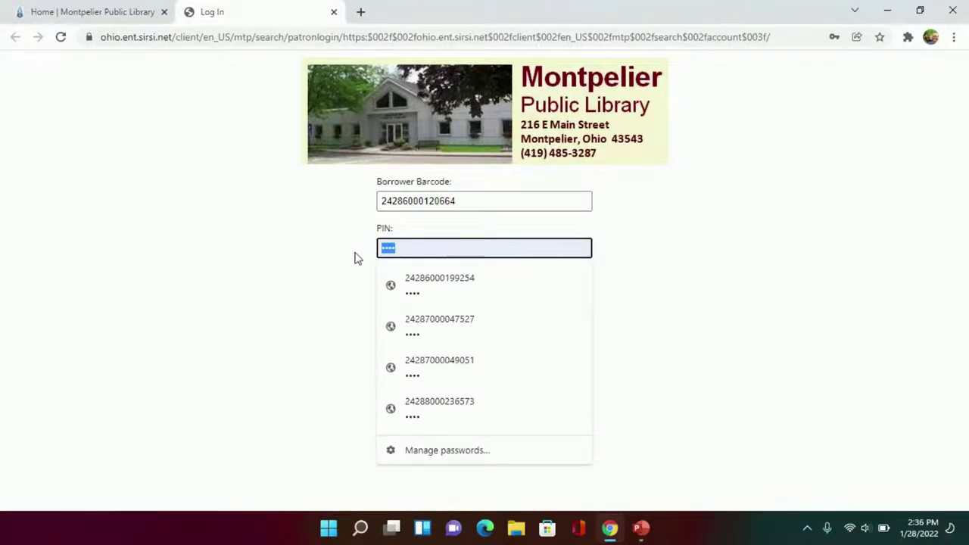
{"action": "type", "text": "••"}
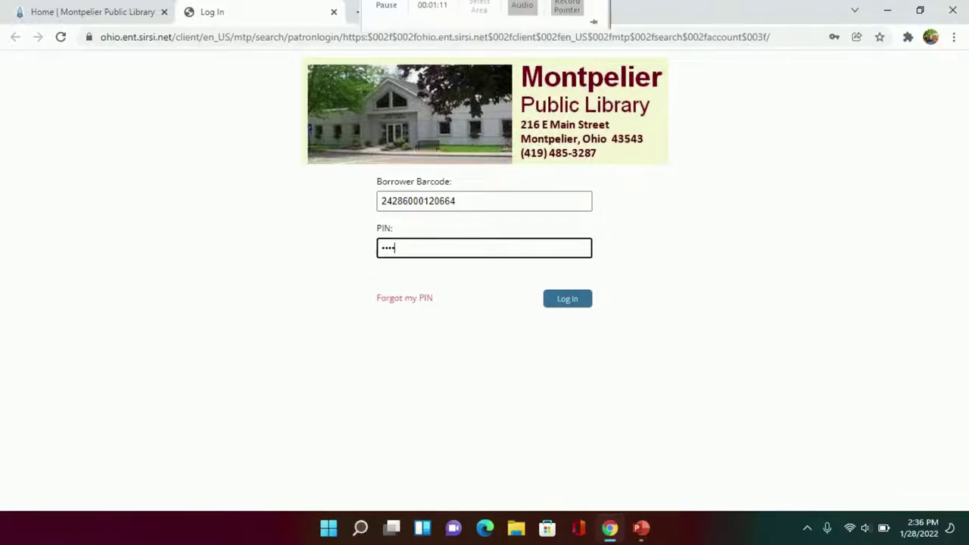
{"action": "left_click", "coordinate": [564, 302]}
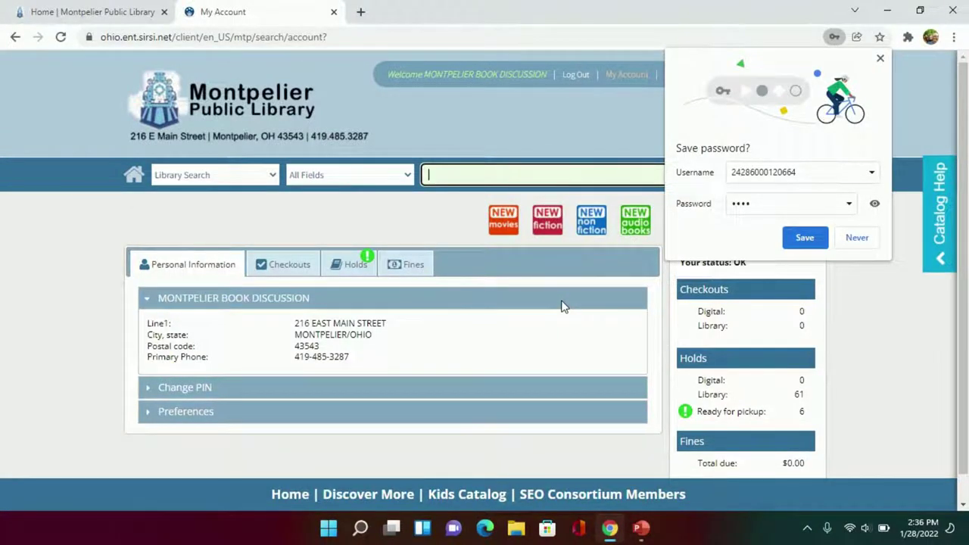
{"action": "left_click", "coordinate": [860, 237]}
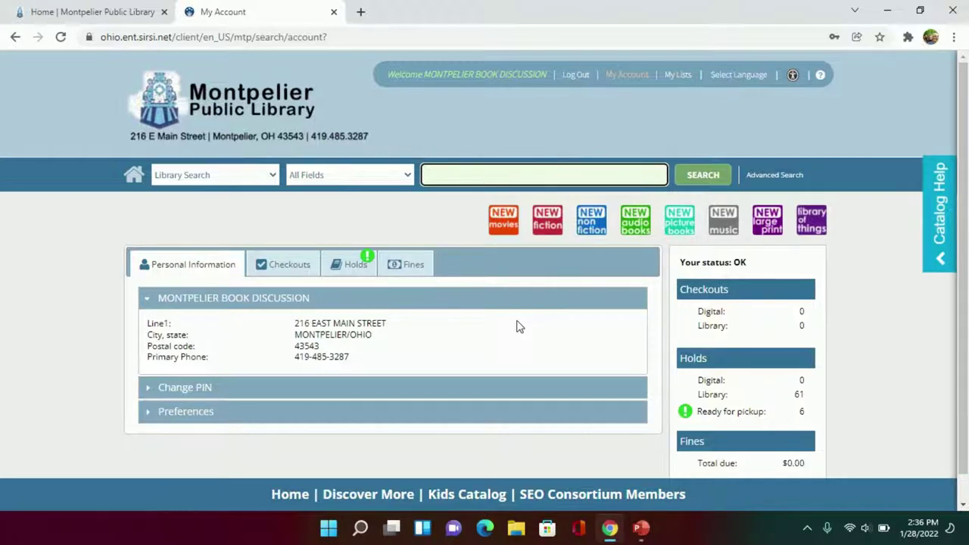
- View Checkouts, scroll through the 61 holds, then show Fines with $0.00 due
{"action": "left_click", "coordinate": [281, 265]}
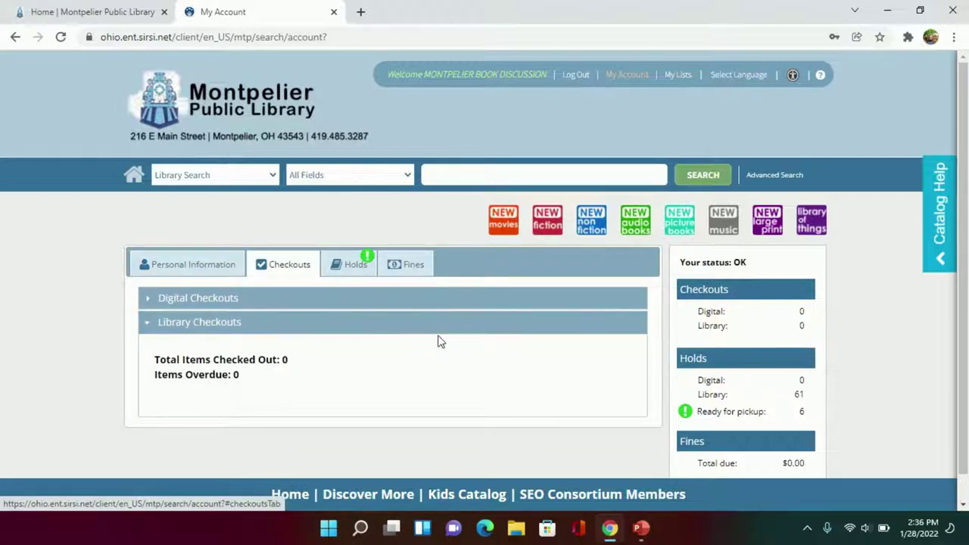
{"action": "left_click", "coordinate": [342, 269]}
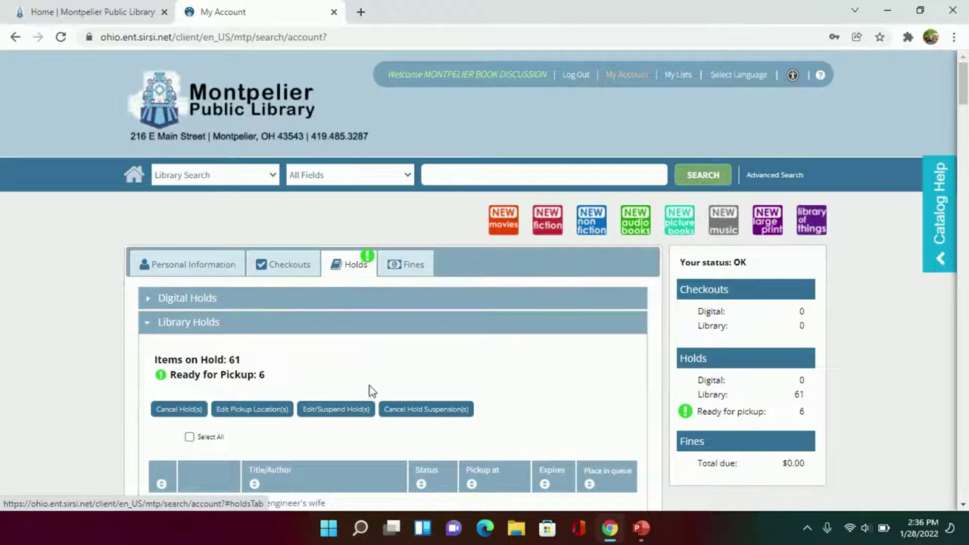
{"action": "scroll", "coordinate": [356, 390], "scroll_direction": "down", "scroll_amount": 4}
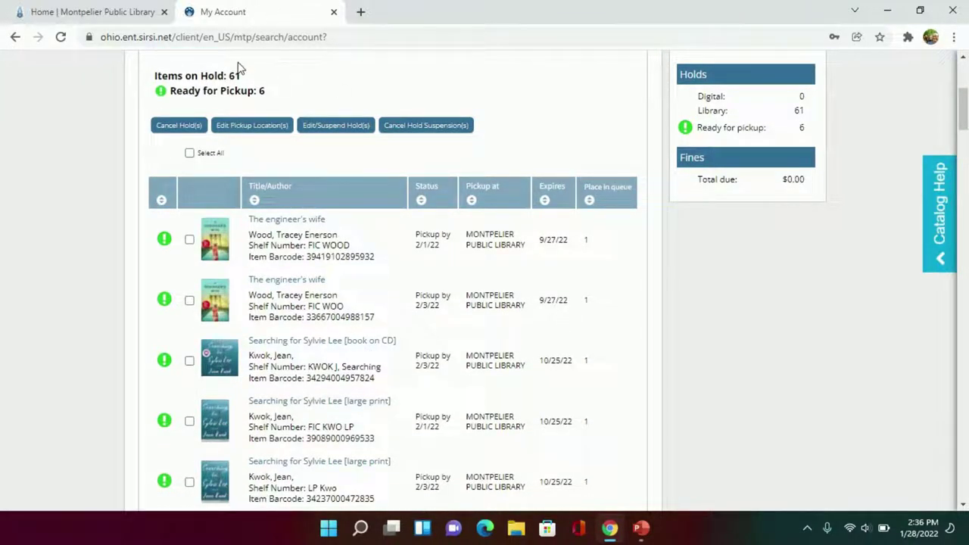
{"action": "scroll", "coordinate": [333, 302], "scroll_direction": "down", "scroll_amount": 1}
{"action": "scroll", "coordinate": [334, 302], "scroll_direction": "down", "scroll_amount": 15}
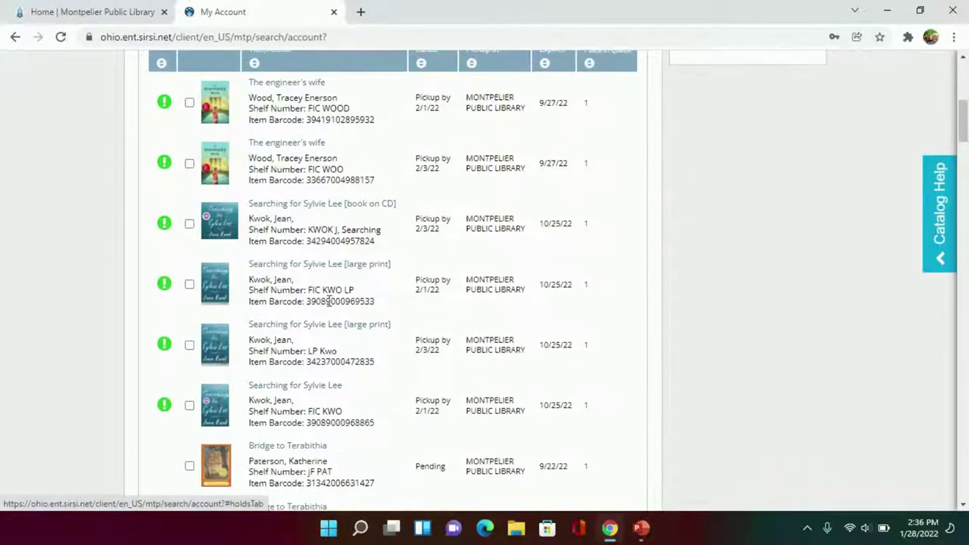
{"action": "scroll", "coordinate": [317, 304], "scroll_direction": "down", "scroll_amount": 15}
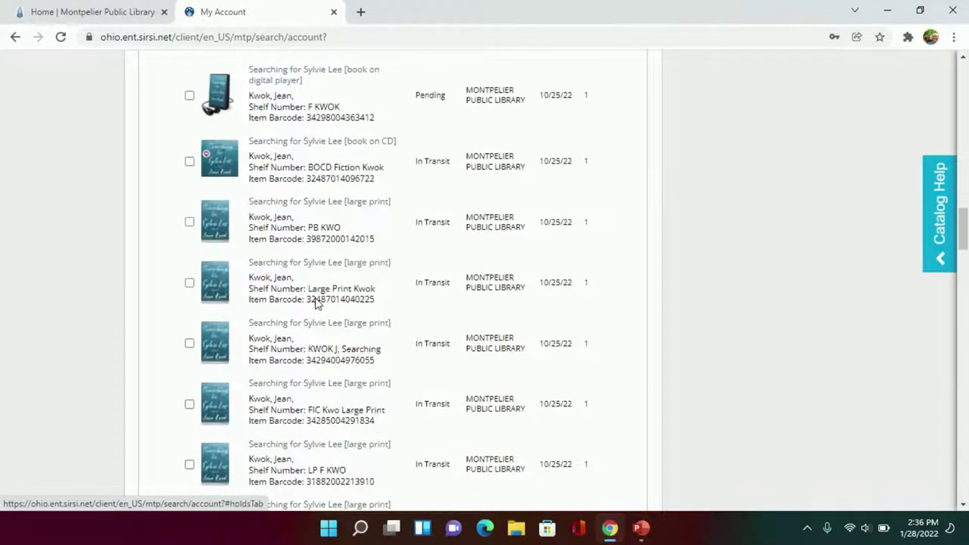
{"action": "scroll", "coordinate": [314, 292], "scroll_direction": "down", "scroll_amount": 15}
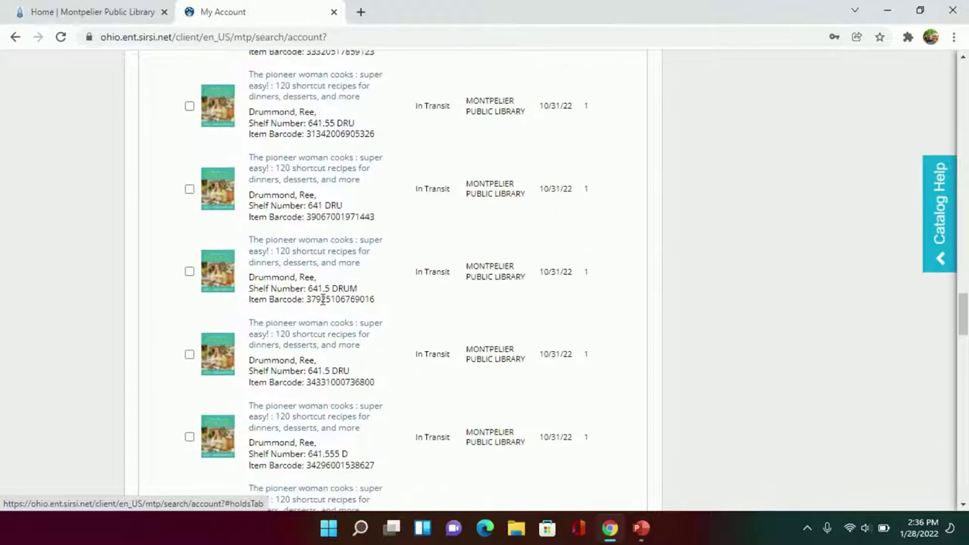
{"action": "scroll", "coordinate": [321, 306], "scroll_direction": "down", "scroll_amount": 15}
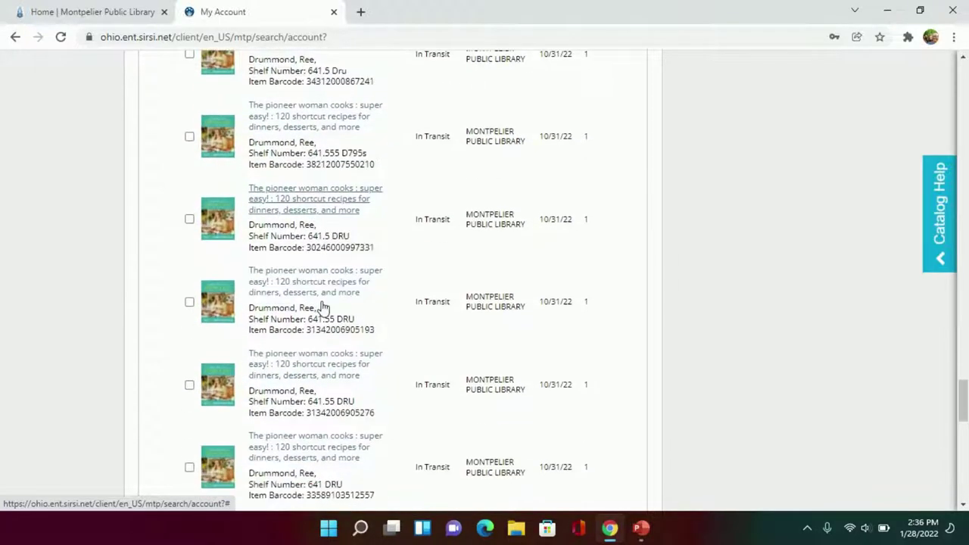
{"action": "scroll", "coordinate": [321, 305], "scroll_direction": "up", "scroll_amount": 15}
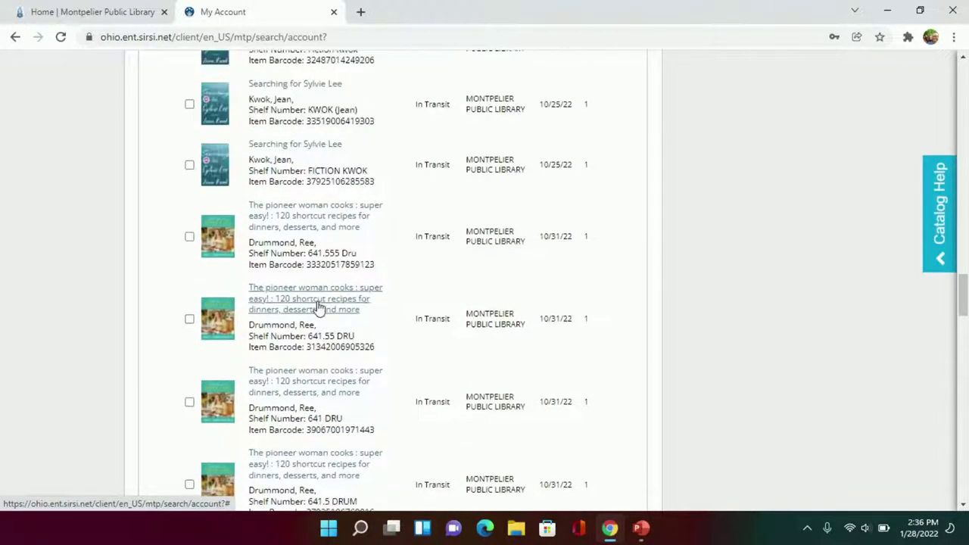
{"action": "scroll", "coordinate": [316, 297], "scroll_direction": "up", "scroll_amount": 15}
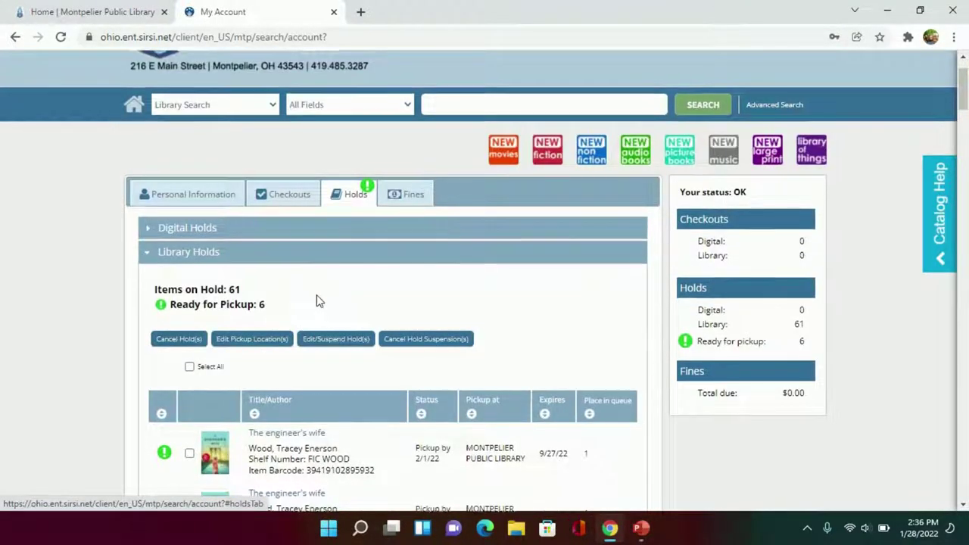
{"action": "scroll", "coordinate": [316, 299], "scroll_direction": "up", "scroll_amount": 2}
{"action": "left_click", "coordinate": [407, 265]}
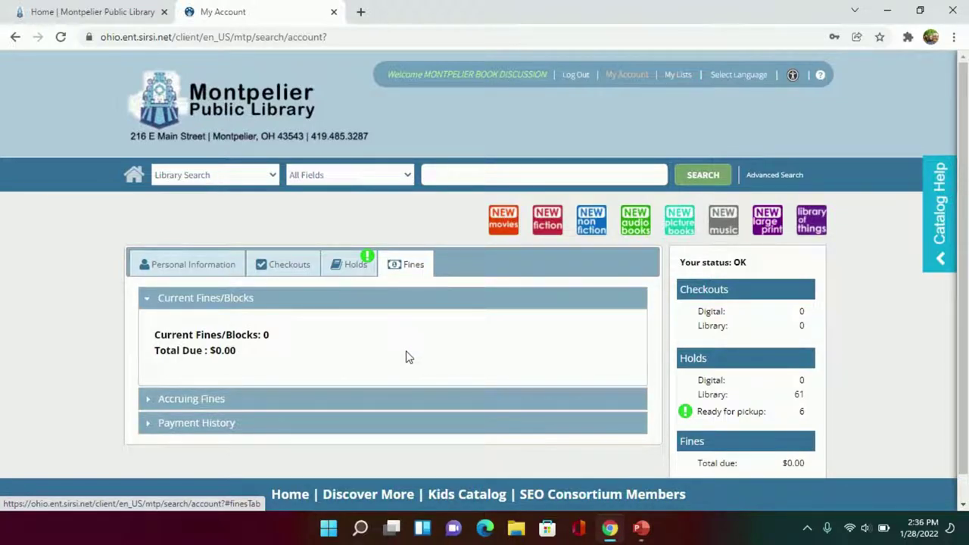
- Set the search field to Author and enter 'Kingsbury, karen' in the search box
{"action": "left_click", "coordinate": [444, 168]}
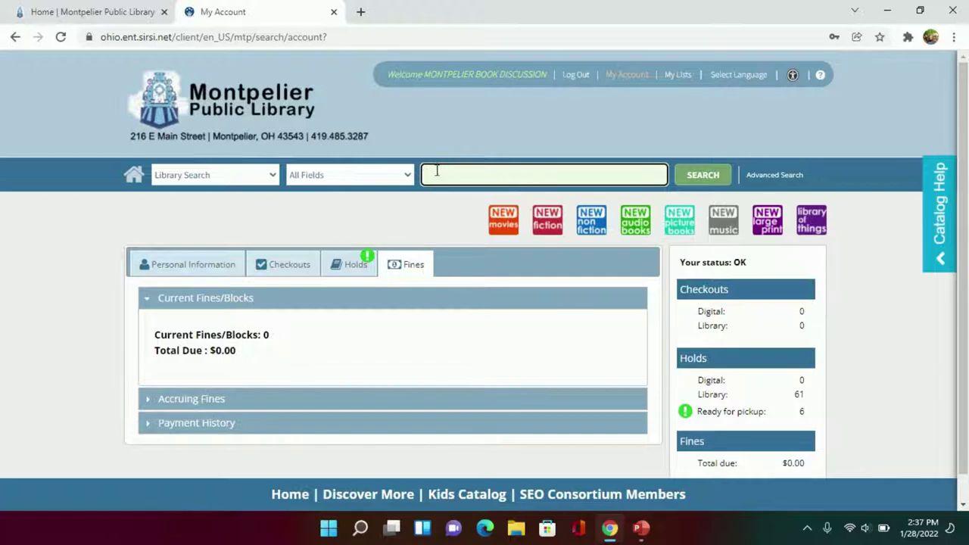
{"action": "left_click", "coordinate": [406, 171]}
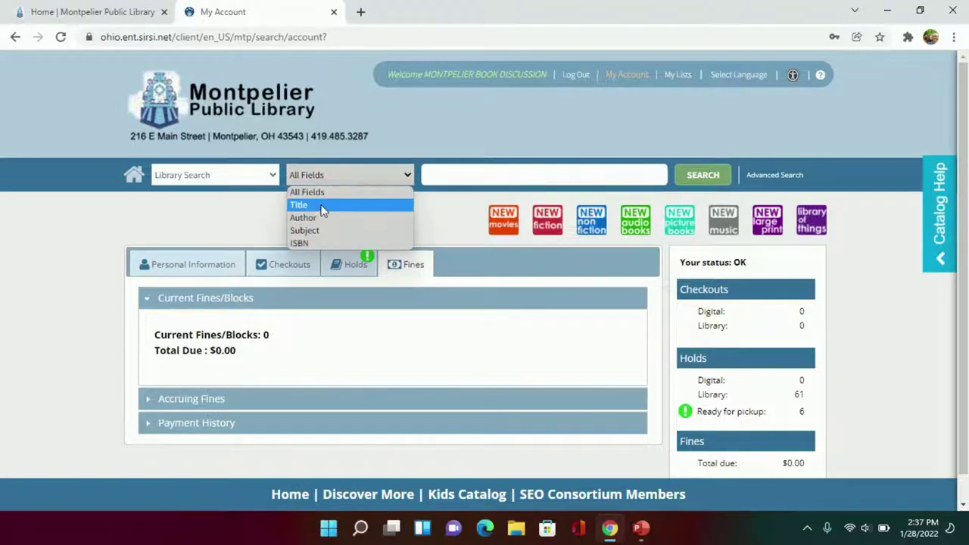
{"action": "left_click", "coordinate": [320, 218]}
{"action": "left_click", "coordinate": [457, 169]}
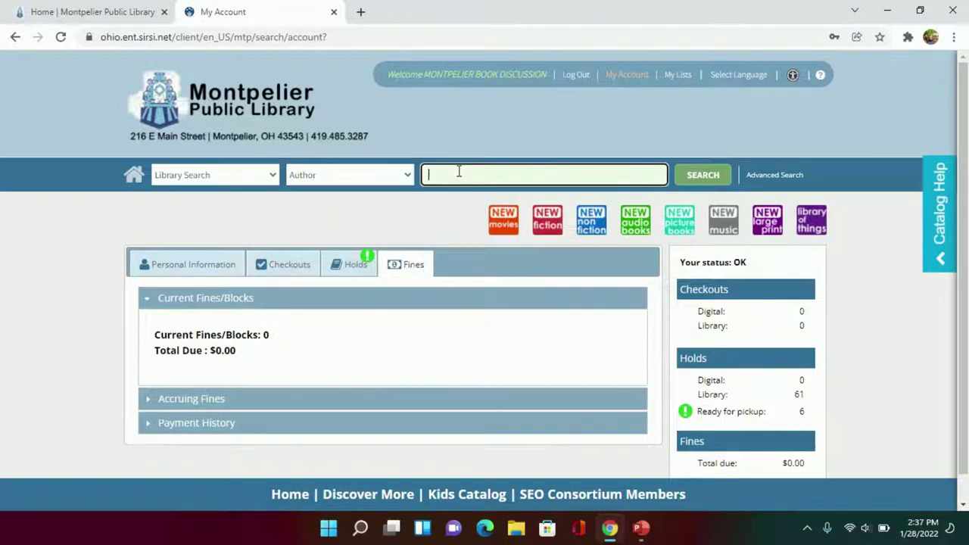
{"action": "type", "text": "Kin"}
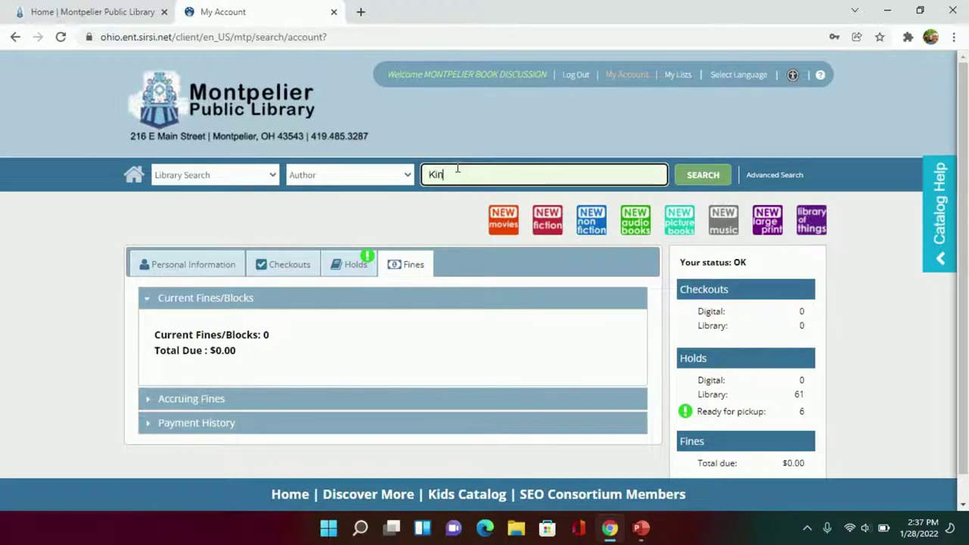
{"action": "type", "text": "gsbury, karen"}
- Run the Kingsbury, karen author search and start a hold on result 5, Unlocked [book on CD]
{"action": "left_click", "coordinate": [702, 185]}
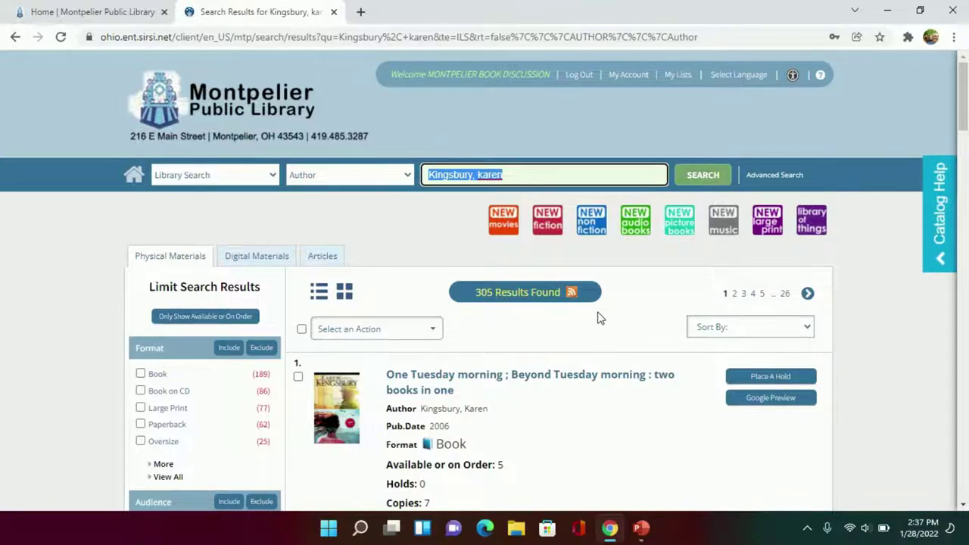
{"action": "scroll", "coordinate": [595, 323], "scroll_direction": "down", "scroll_amount": 2}
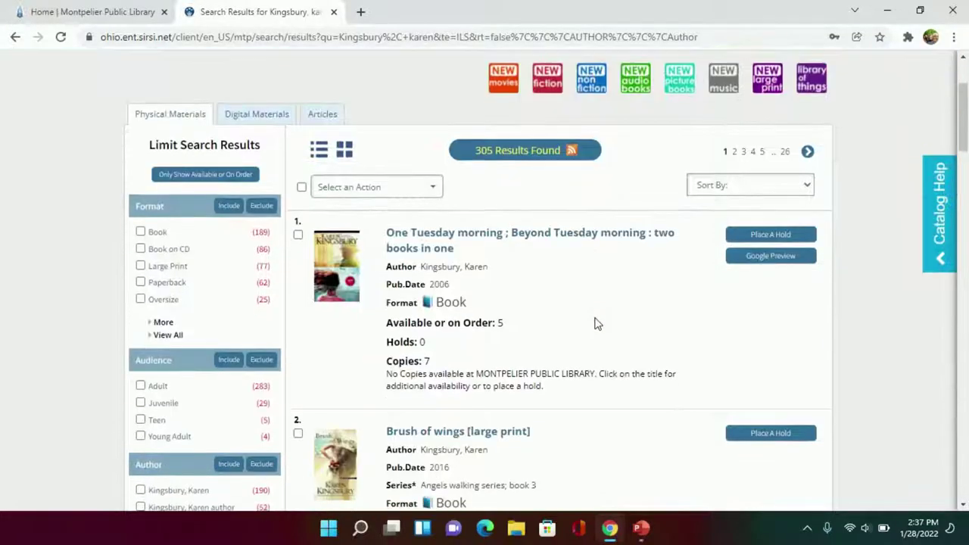
{"action": "scroll", "coordinate": [595, 323], "scroll_direction": "down", "scroll_amount": 3}
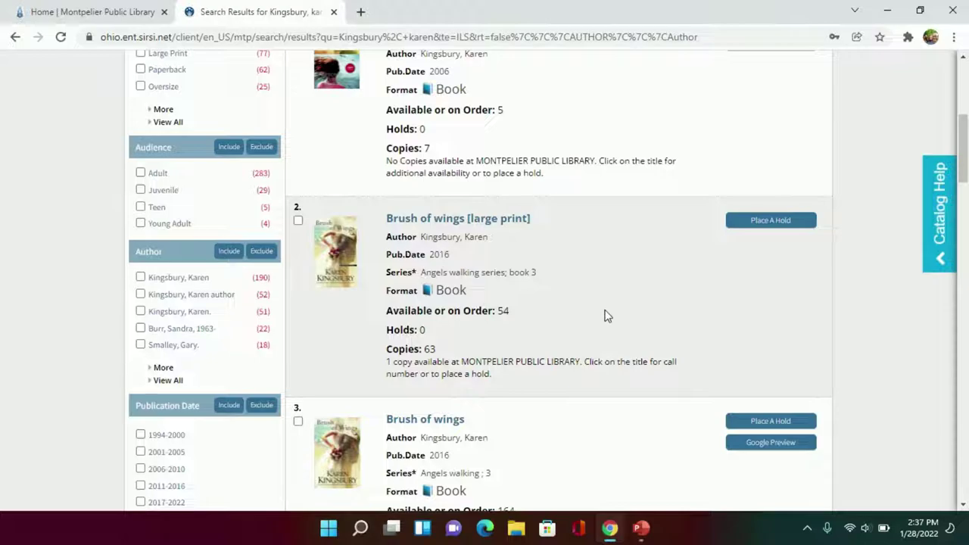
{"action": "scroll", "coordinate": [605, 316], "scroll_direction": "down", "scroll_amount": 7}
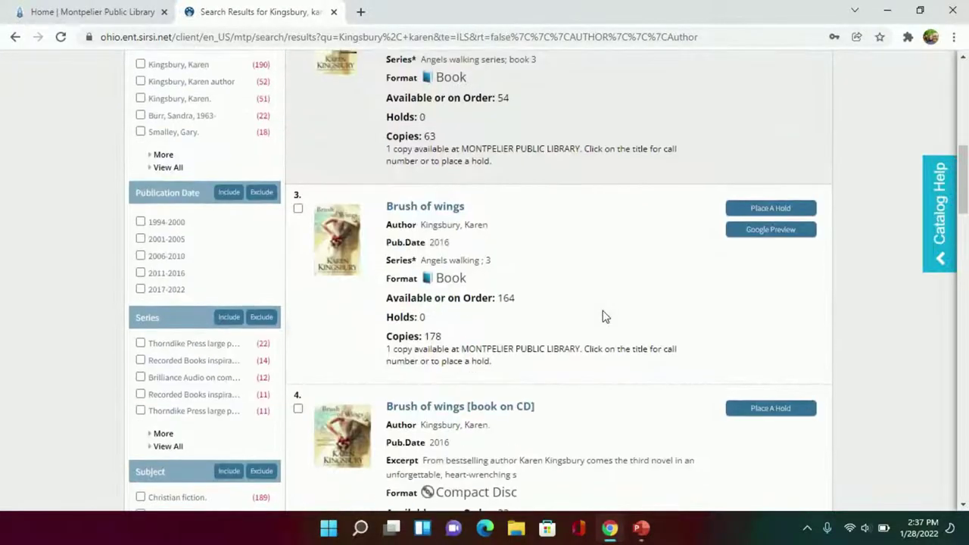
{"action": "scroll", "coordinate": [606, 317], "scroll_direction": "down", "scroll_amount": 4}
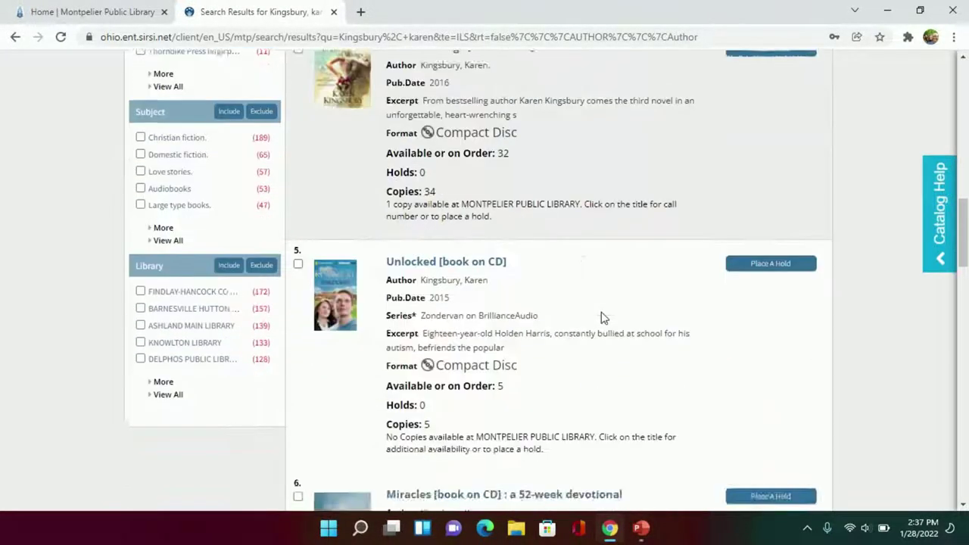
{"action": "scroll", "coordinate": [610, 314], "scroll_direction": "up", "scroll_amount": 2}
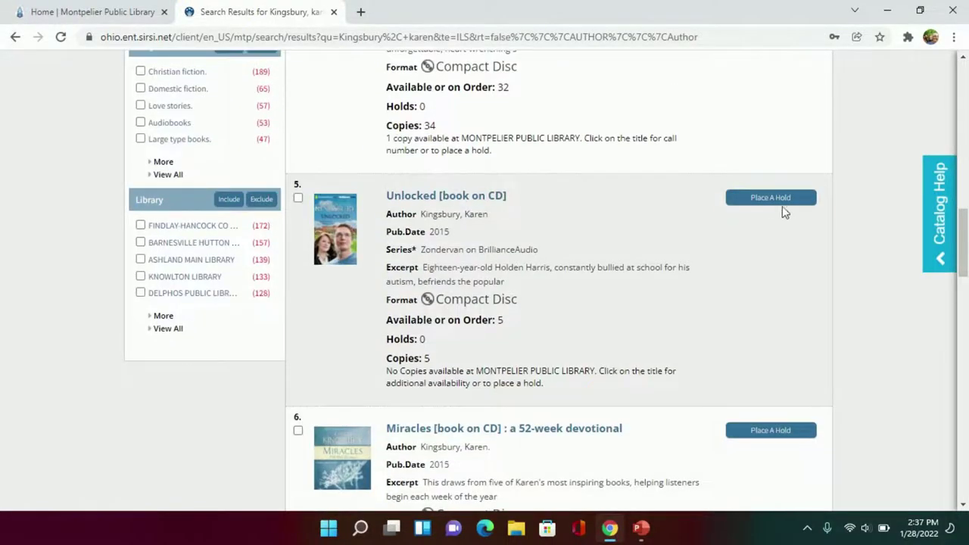
{"action": "left_click", "coordinate": [779, 202]}
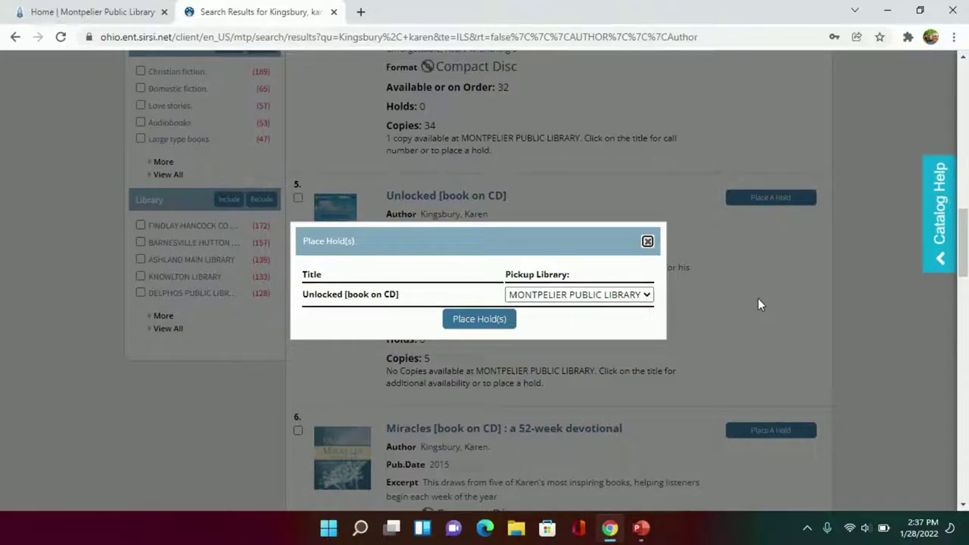
- Place the hold on Unlocked [book on CD] with Montpelier Public Library pickup and dismiss the success message
{"action": "left_click", "coordinate": [456, 324]}
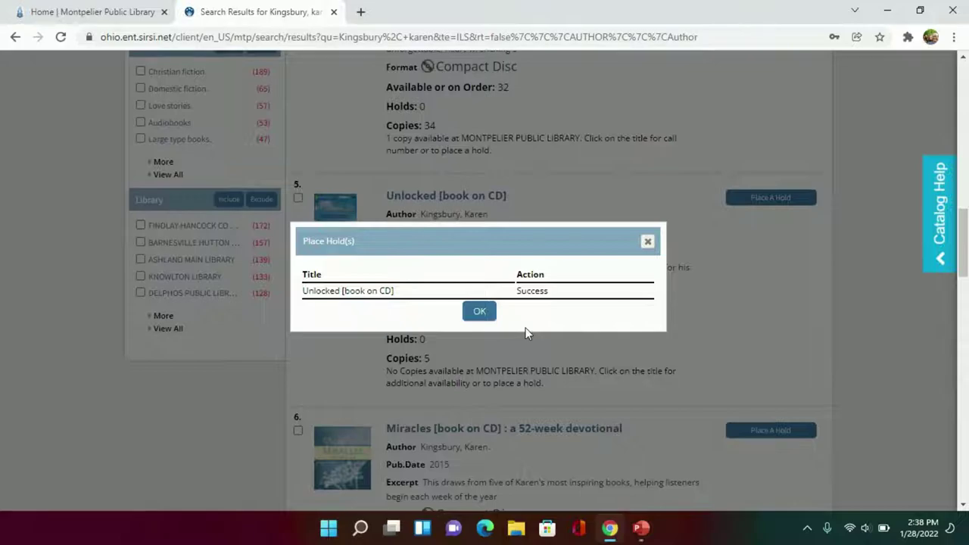
{"action": "left_click", "coordinate": [479, 314]}
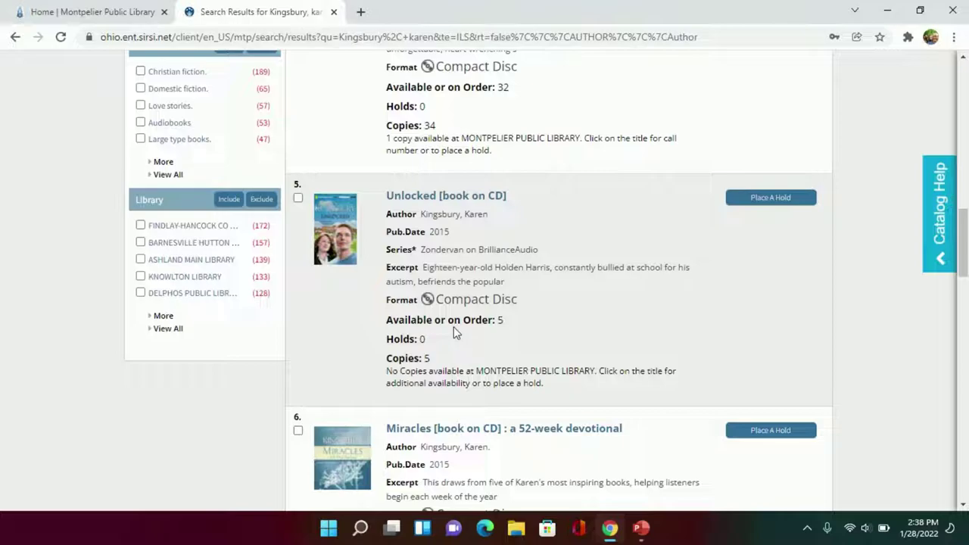
- Go to My Account and open its Holds tab
{"action": "scroll", "coordinate": [488, 239], "scroll_direction": "up", "scroll_amount": 15}
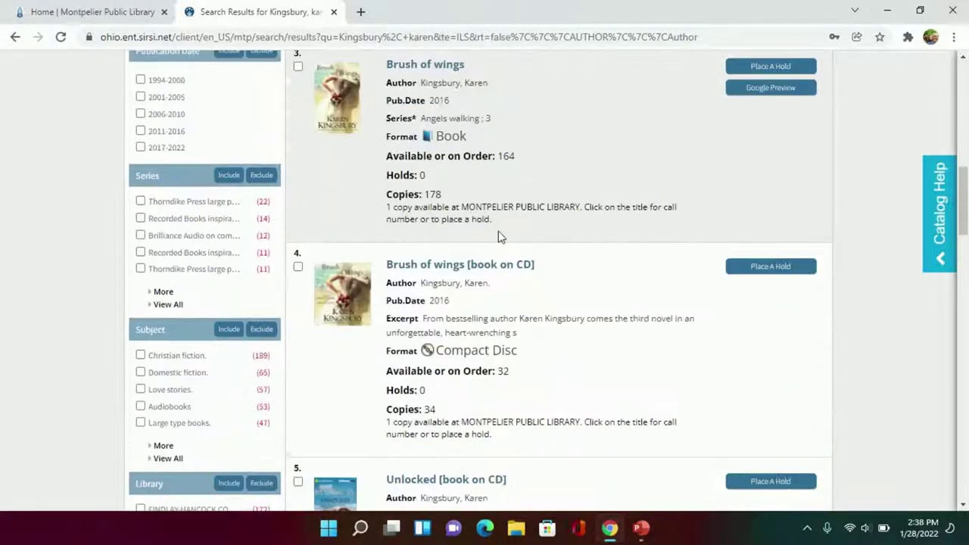
{"action": "scroll", "coordinate": [499, 236], "scroll_direction": "up", "scroll_amount": 1}
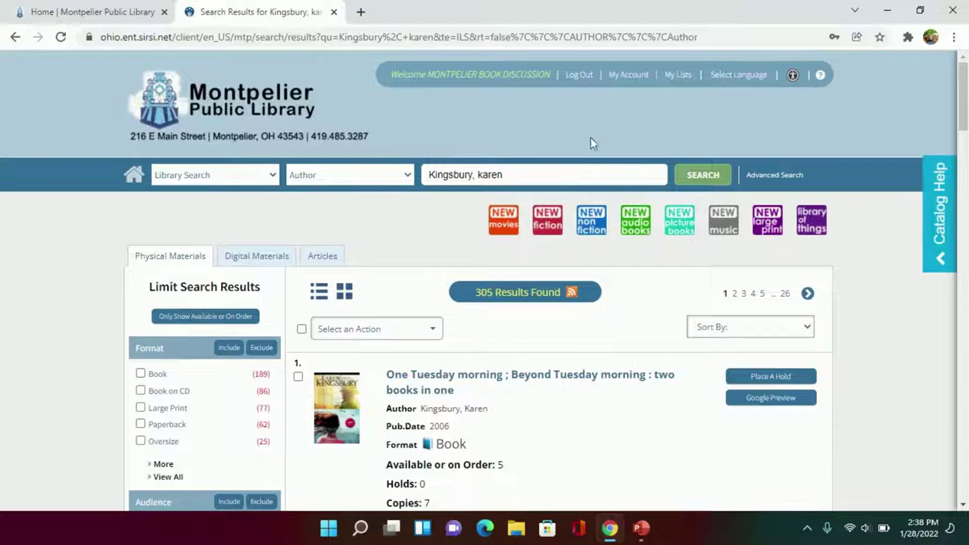
{"action": "left_click", "coordinate": [615, 78]}
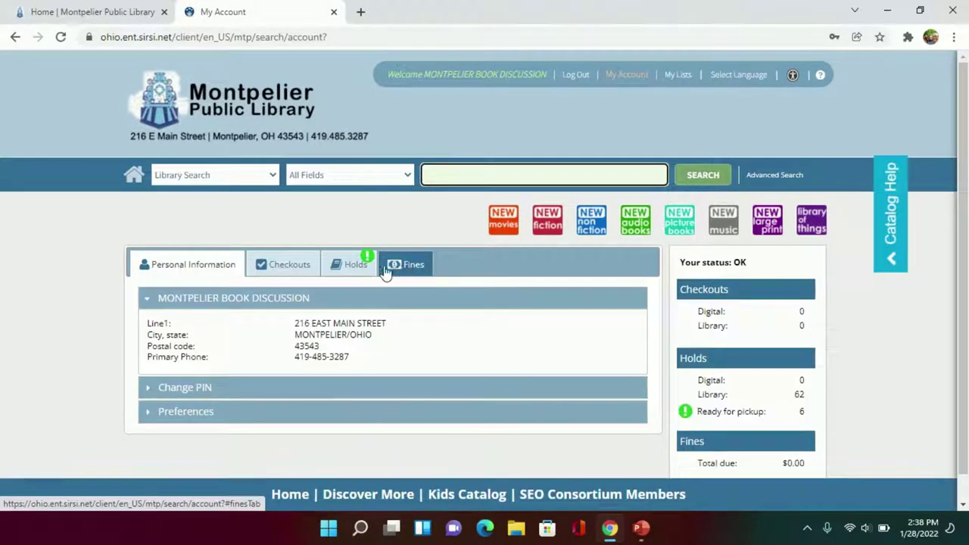
{"action": "left_click", "coordinate": [352, 264]}
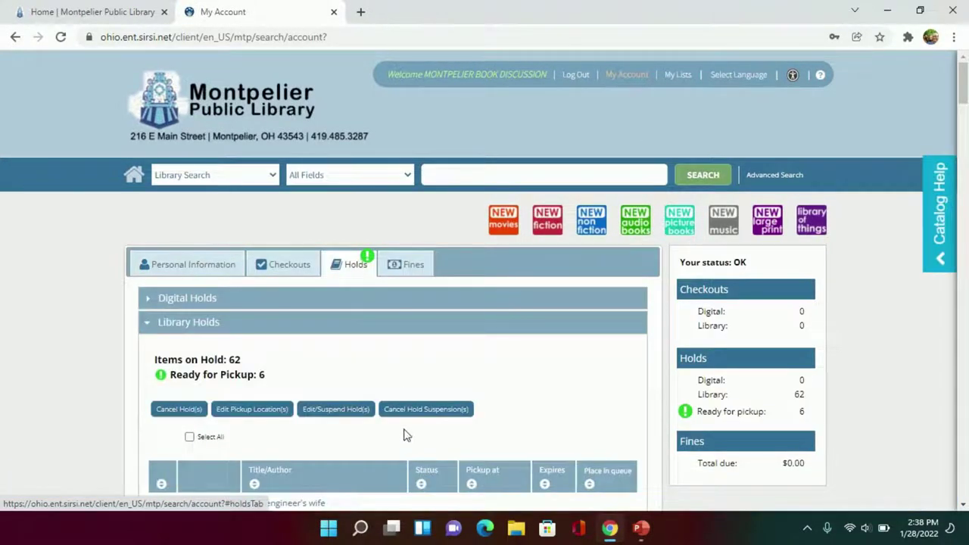
- Scroll the 62 library holds to find Unlocked [book on CD] pending, then return to the search box
{"action": "scroll", "coordinate": [353, 401], "scroll_direction": "down", "scroll_amount": 6}
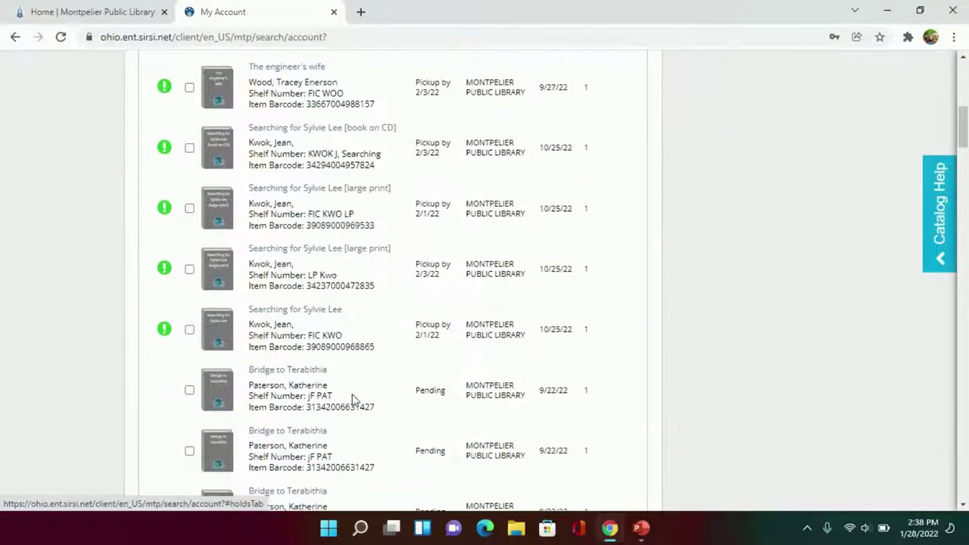
{"action": "scroll", "coordinate": [353, 401], "scroll_direction": "up", "scroll_amount": 1}
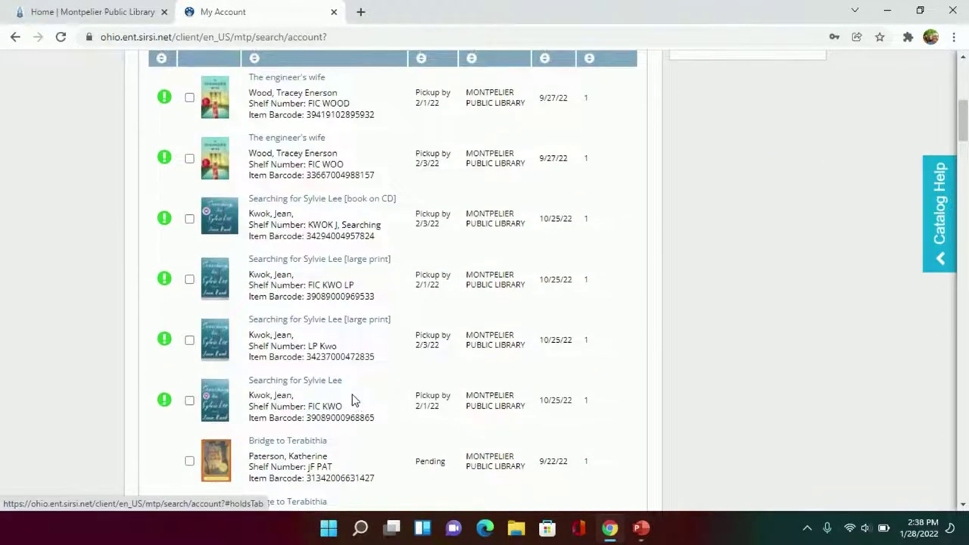
{"action": "scroll", "coordinate": [352, 401], "scroll_direction": "down", "scroll_amount": 1}
{"action": "scroll", "coordinate": [353, 401], "scroll_direction": "up", "scroll_amount": 2}
{"action": "scroll", "coordinate": [353, 401], "scroll_direction": "down", "scroll_amount": 12}
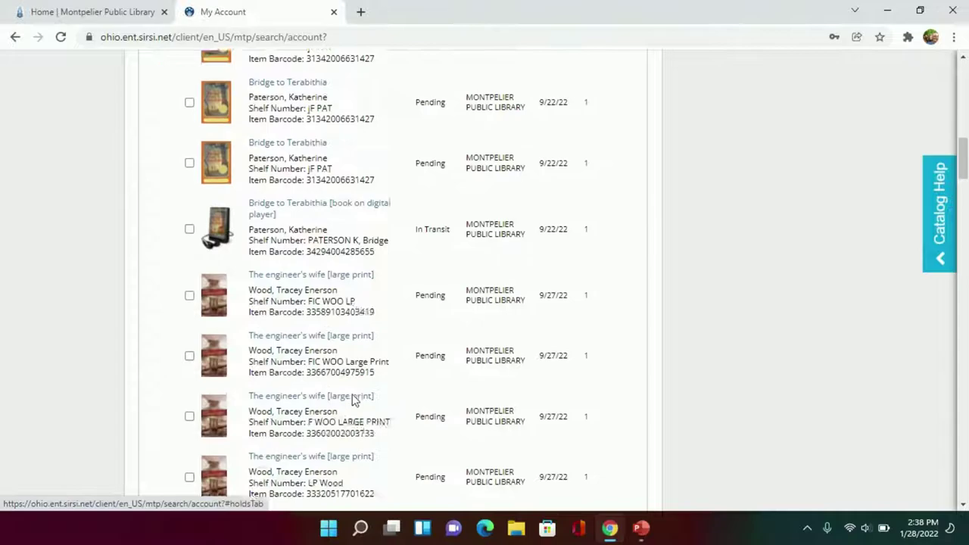
{"action": "scroll", "coordinate": [353, 401], "scroll_direction": "down", "scroll_amount": 5}
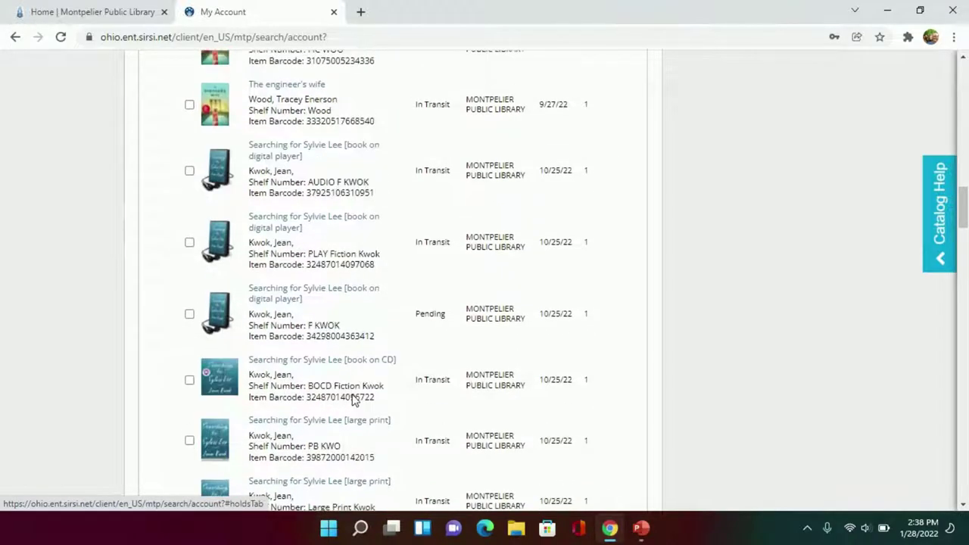
{"action": "scroll", "coordinate": [353, 402], "scroll_direction": "up", "scroll_amount": 3}
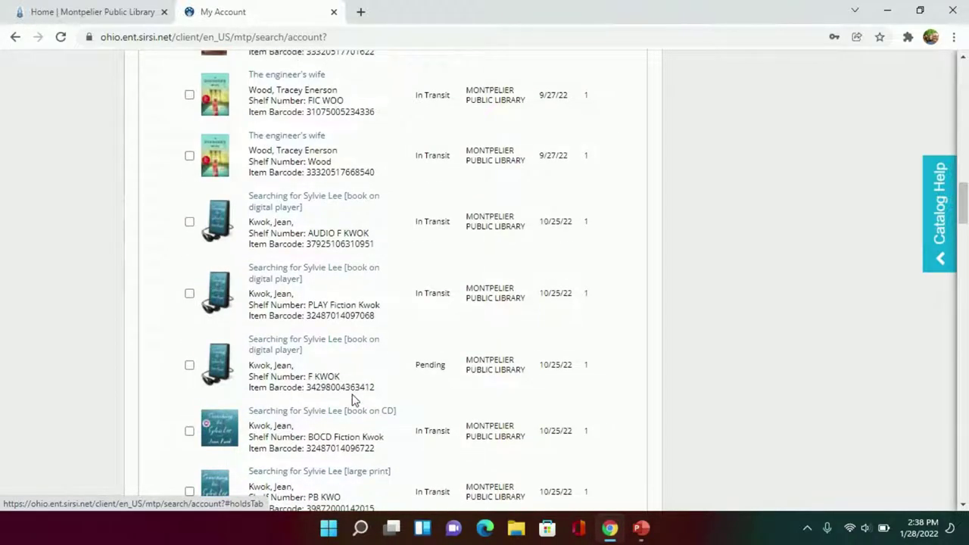
{"action": "scroll", "coordinate": [353, 401], "scroll_direction": "down", "scroll_amount": 15}
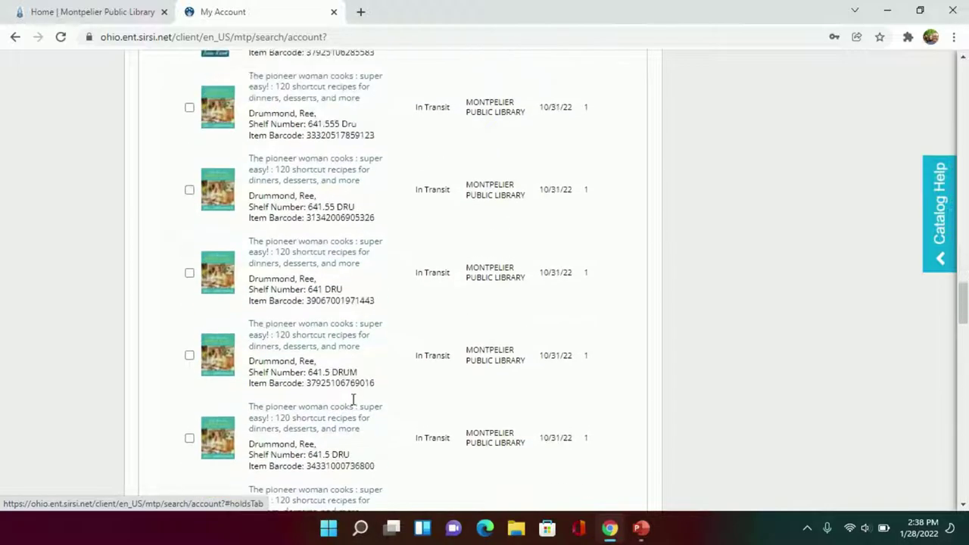
{"action": "scroll", "coordinate": [353, 400], "scroll_direction": "down", "scroll_amount": 15}
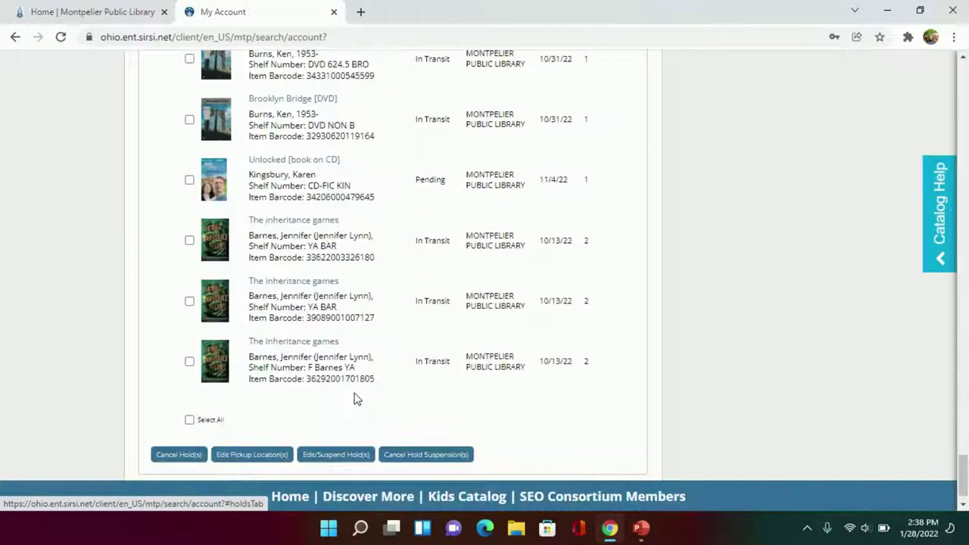
{"action": "scroll", "coordinate": [356, 399], "scroll_direction": "up", "scroll_amount": 1}
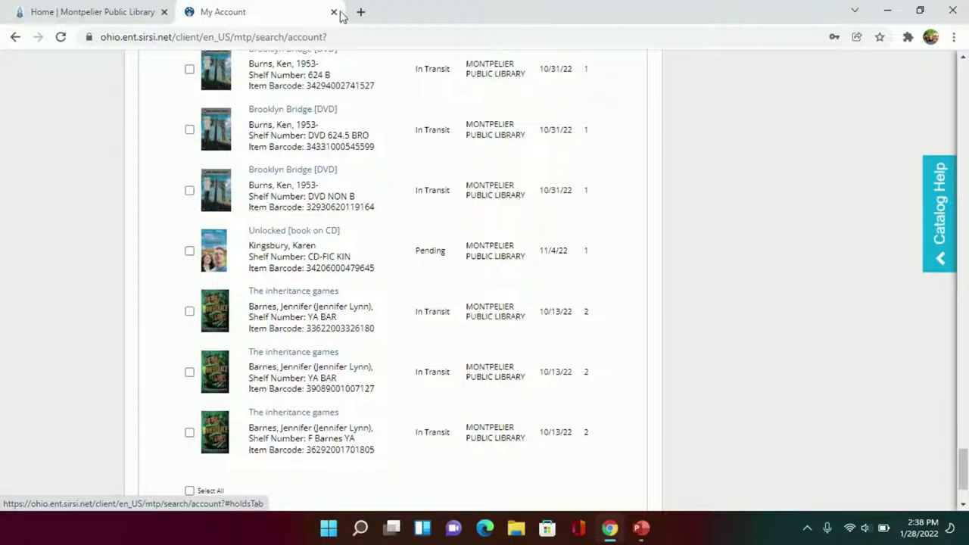
{"action": "scroll", "coordinate": [324, 253], "scroll_direction": "up", "scroll_amount": 10}
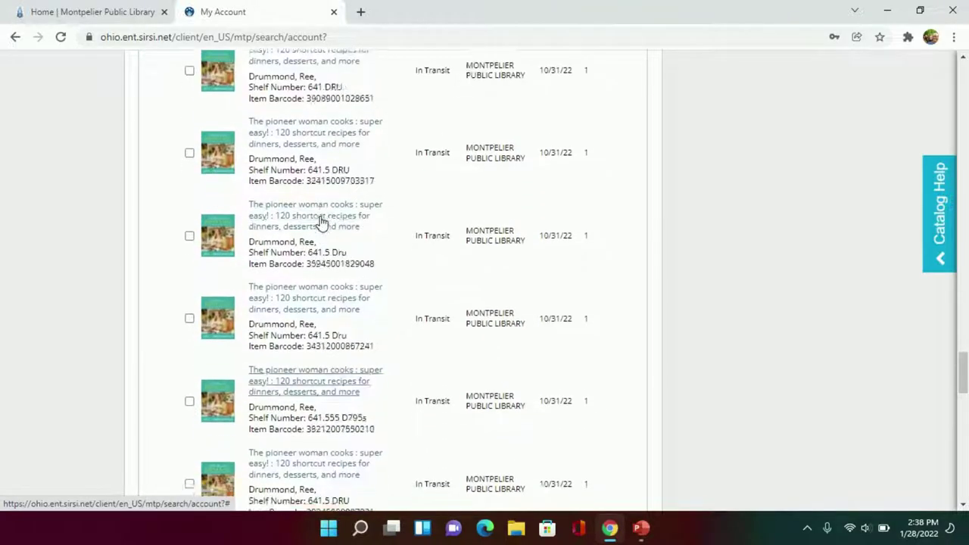
{"action": "scroll", "coordinate": [322, 218], "scroll_direction": "up", "scroll_amount": 15}
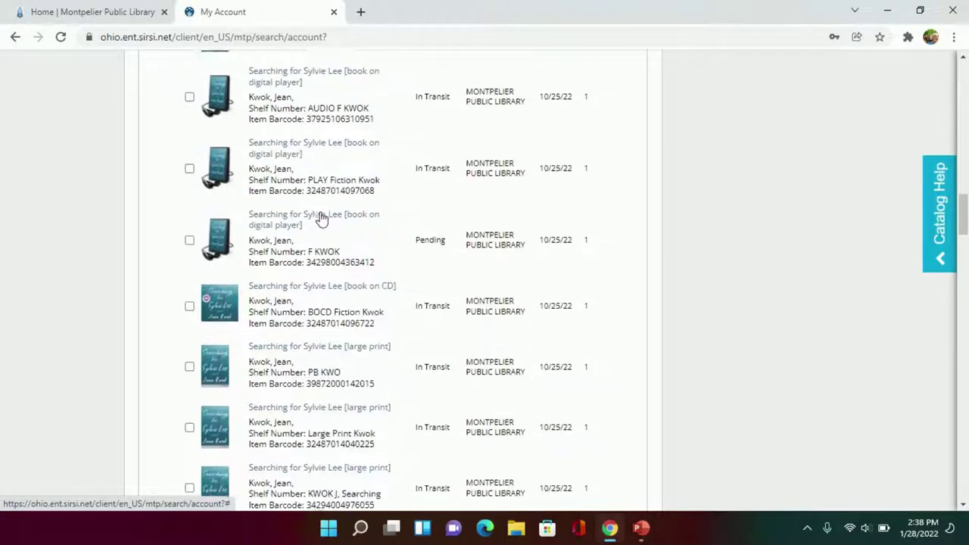
{"action": "scroll", "coordinate": [322, 218], "scroll_direction": "up", "scroll_amount": 10}
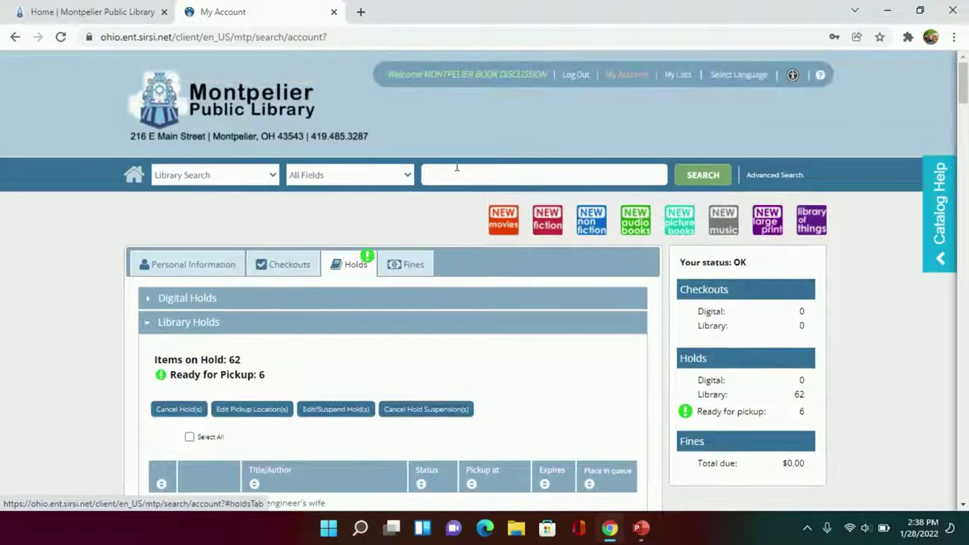
{"action": "left_click", "coordinate": [451, 173]}
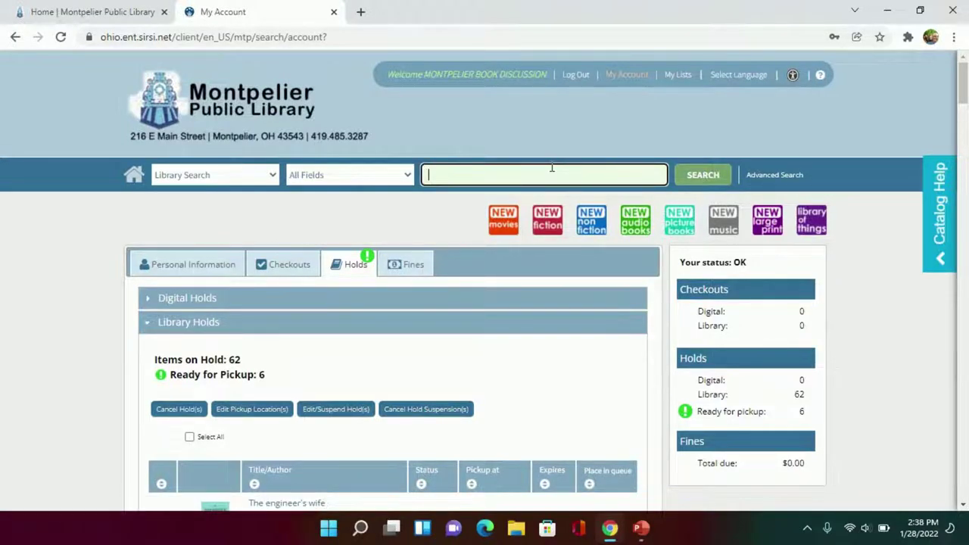
- Search 'kingsbury, karen' with Library Search limited to Montpelier Public
{"action": "type", "text": "kingsbury, k"}
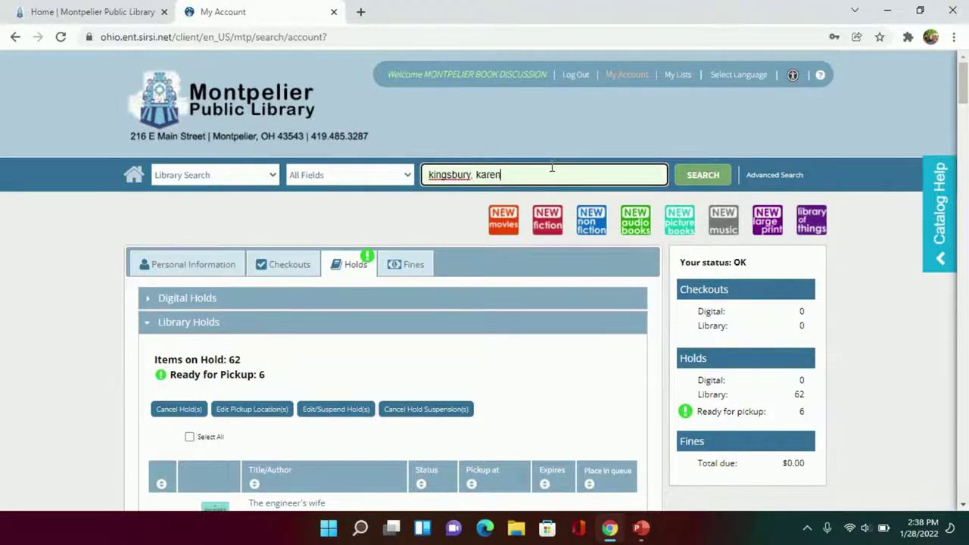
{"action": "type", "text": "aren"}
{"action": "left_click", "coordinate": [272, 179]}
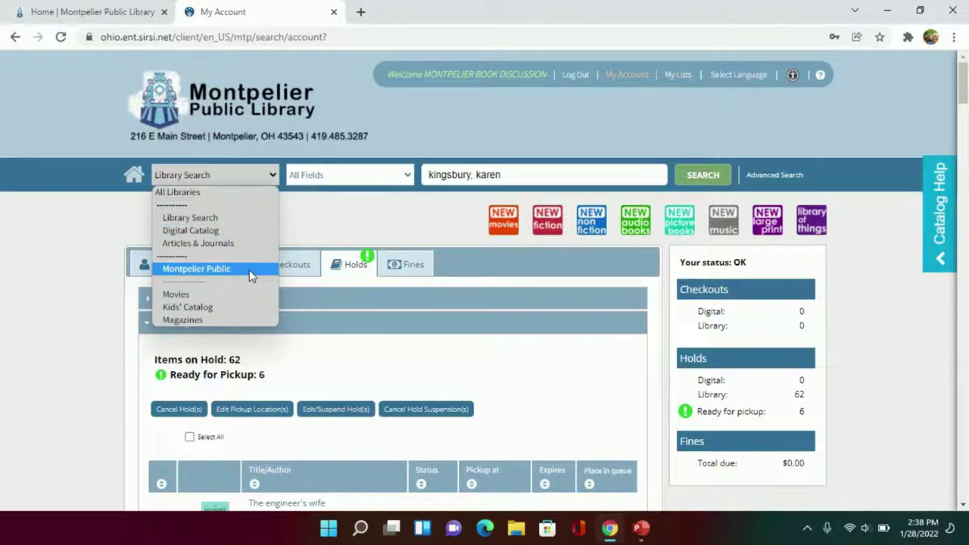
{"action": "left_click", "coordinate": [273, 175]}
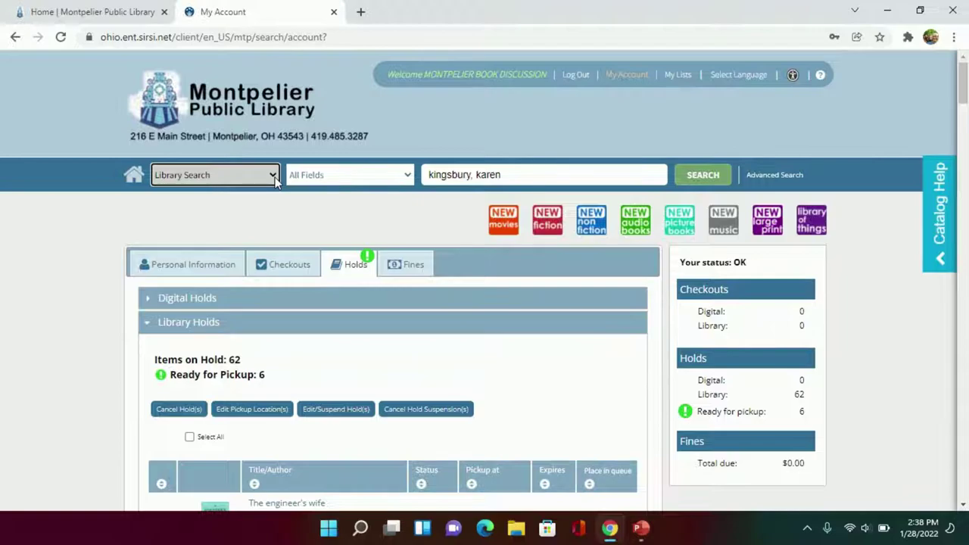
{"action": "left_click", "coordinate": [275, 180]}
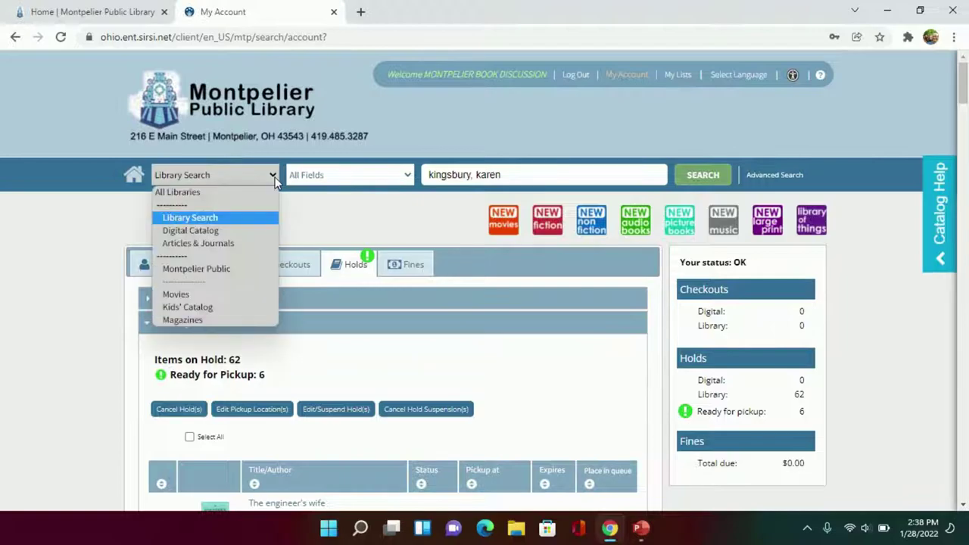
{"action": "left_click", "coordinate": [254, 275]}
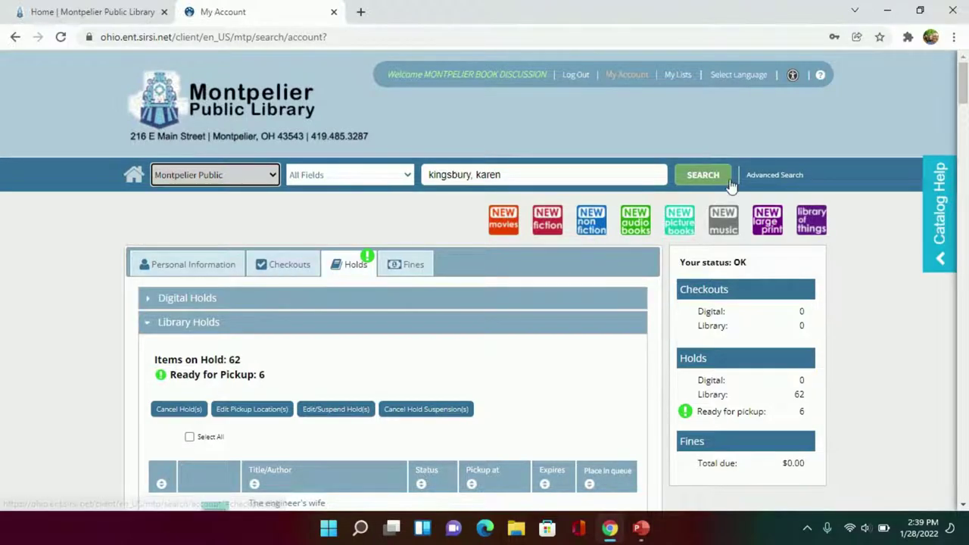
{"action": "left_click", "coordinate": [703, 181]}
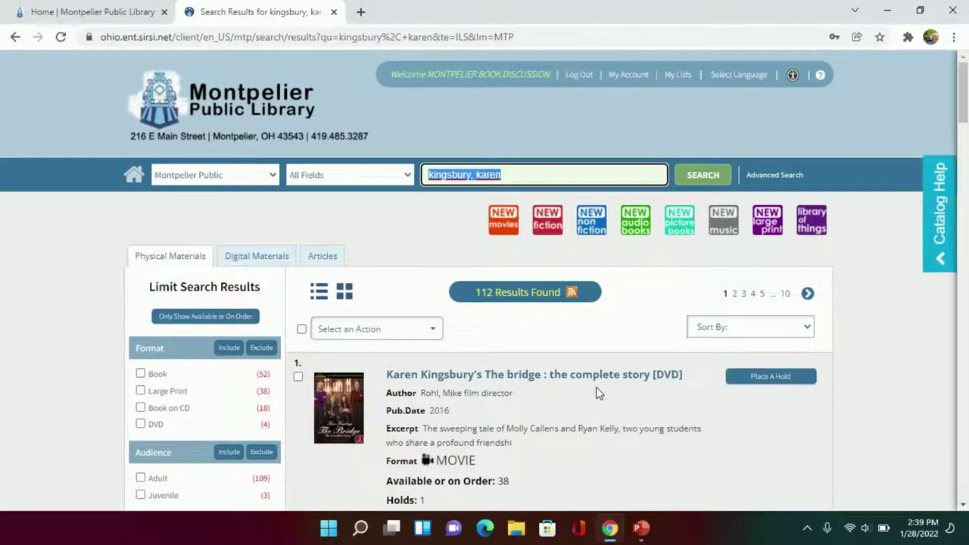
- Scroll the 112 Montpelier-only results down to result 6, the book Learning
{"action": "scroll", "coordinate": [597, 392], "scroll_direction": "down", "scroll_amount": 2}
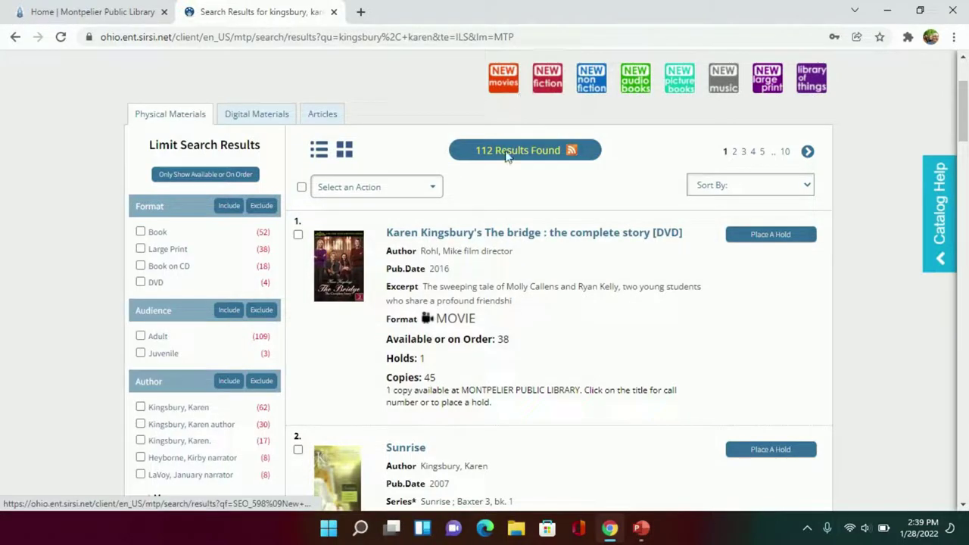
{"action": "scroll", "coordinate": [575, 442], "scroll_direction": "down", "scroll_amount": 1}
{"action": "scroll", "coordinate": [575, 442], "scroll_direction": "down", "scroll_amount": 10}
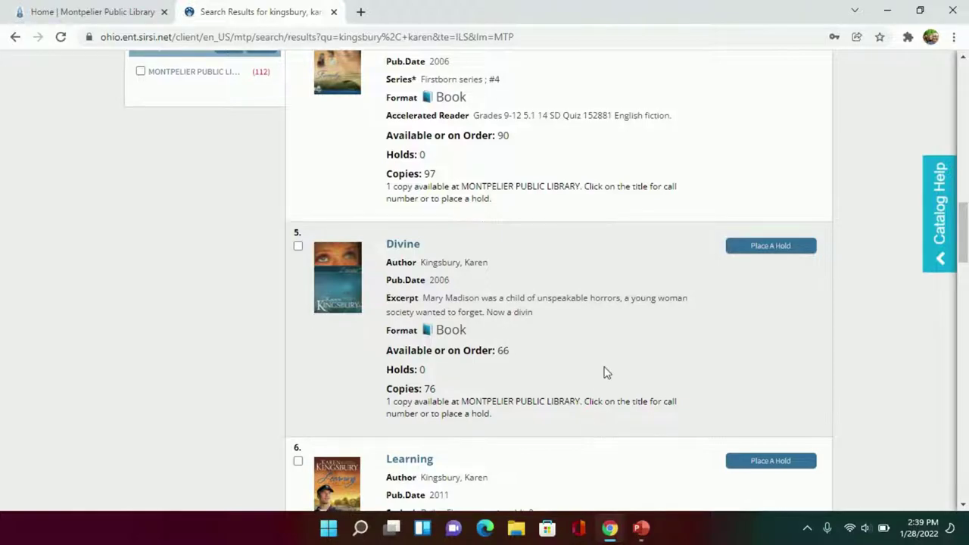
{"action": "scroll", "coordinate": [595, 371], "scroll_direction": "down", "scroll_amount": 2}
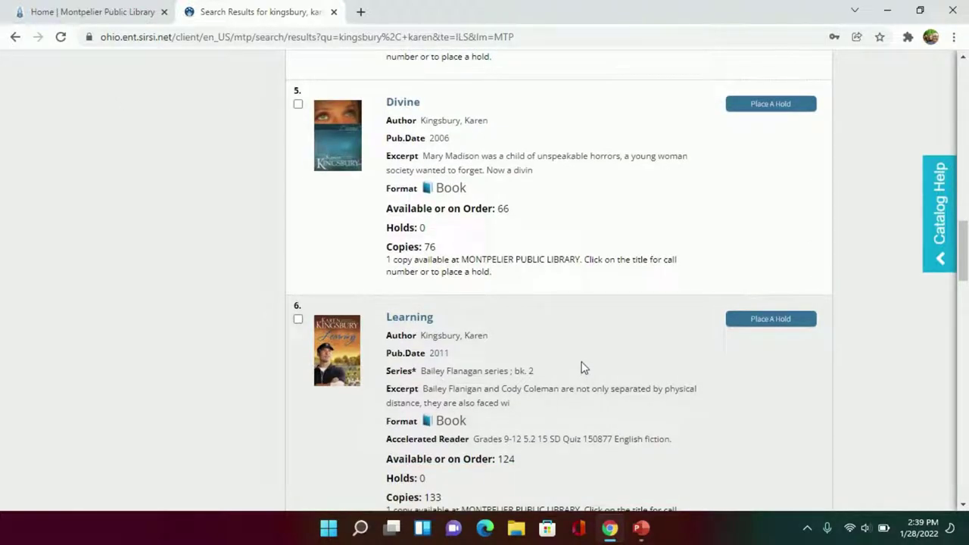
{"action": "scroll", "coordinate": [582, 368], "scroll_direction": "down", "scroll_amount": 1}
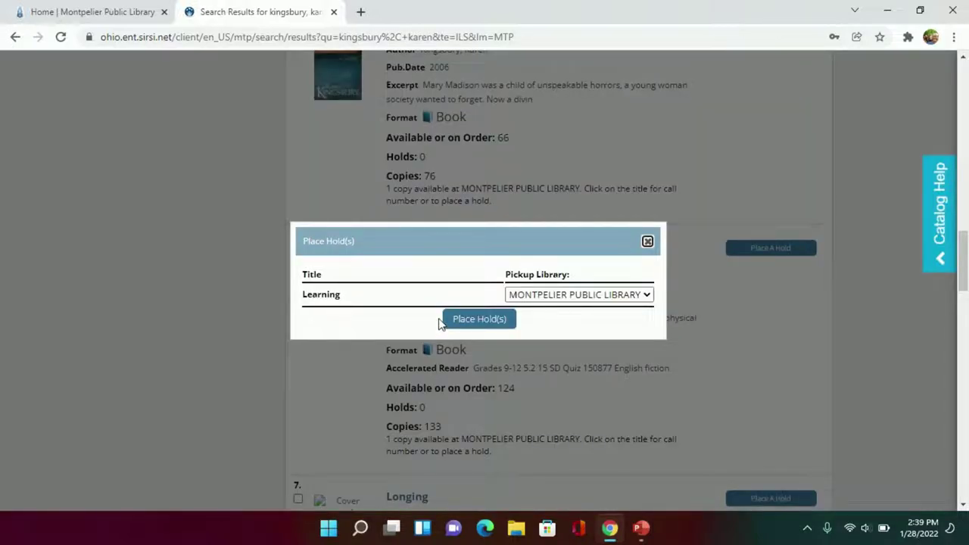
- Confirm the hold on Learning, acknowledge the success message, and scroll back up the results
{"action": "left_click", "coordinate": [470, 321]}
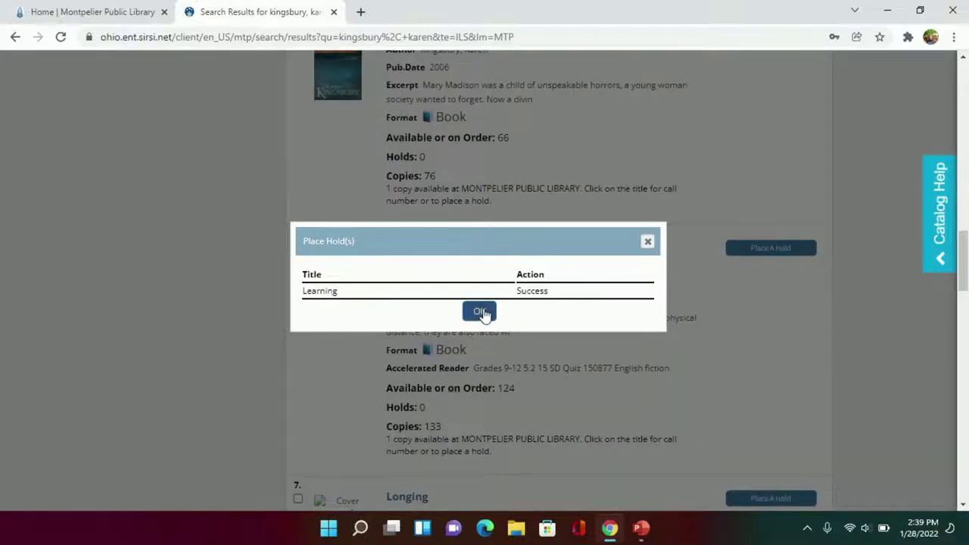
{"action": "left_click", "coordinate": [479, 310]}
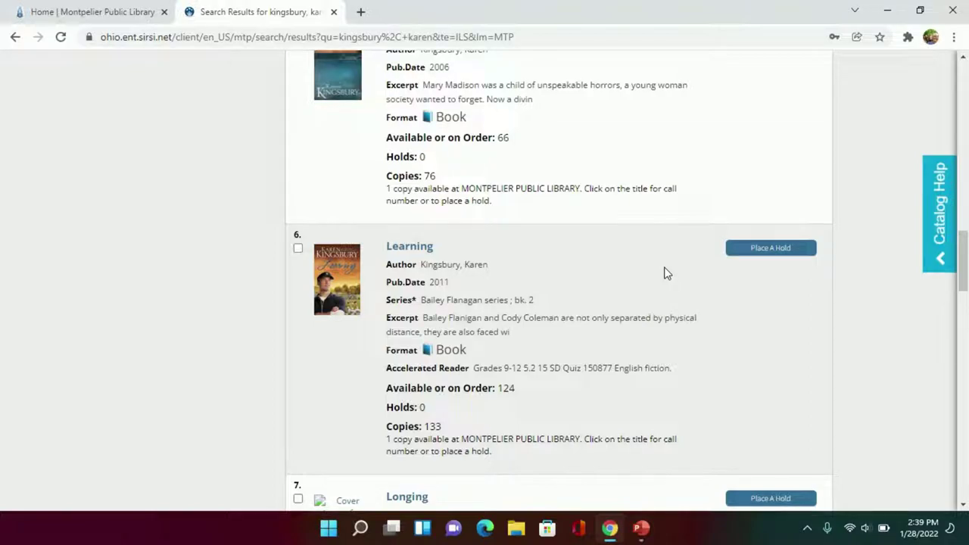
{"action": "scroll", "coordinate": [664, 272], "scroll_direction": "down", "scroll_amount": 1}
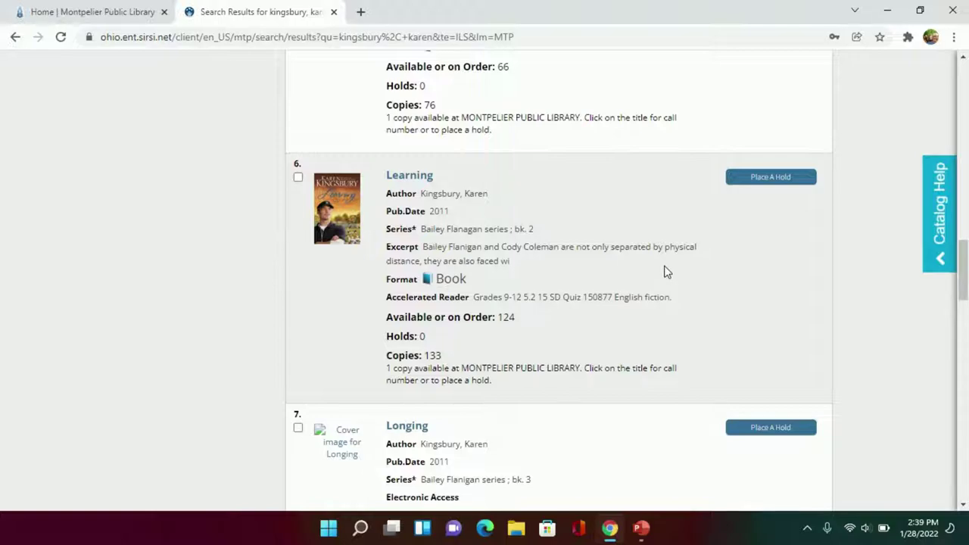
{"action": "scroll", "coordinate": [664, 273], "scroll_direction": "down", "scroll_amount": 5}
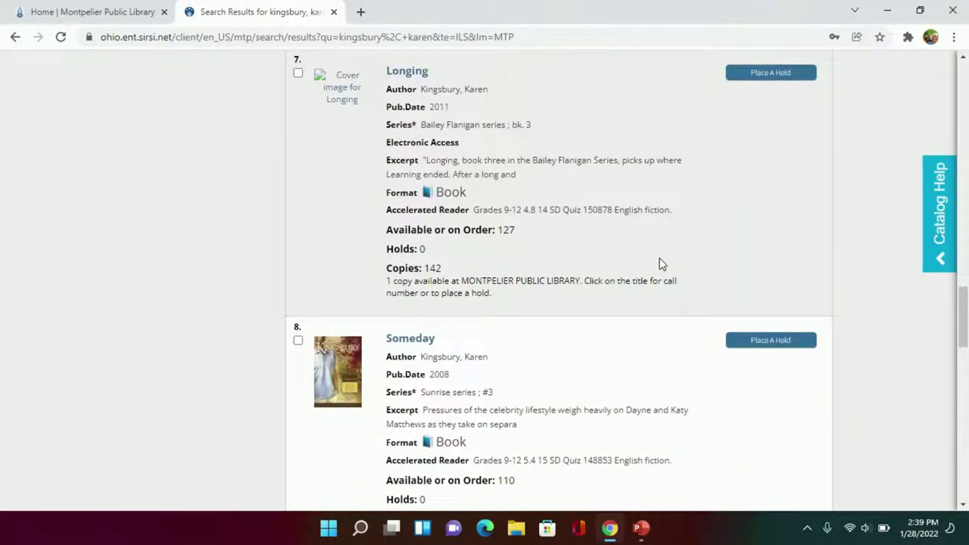
{"action": "scroll", "coordinate": [661, 264], "scroll_direction": "up", "scroll_amount": 5}
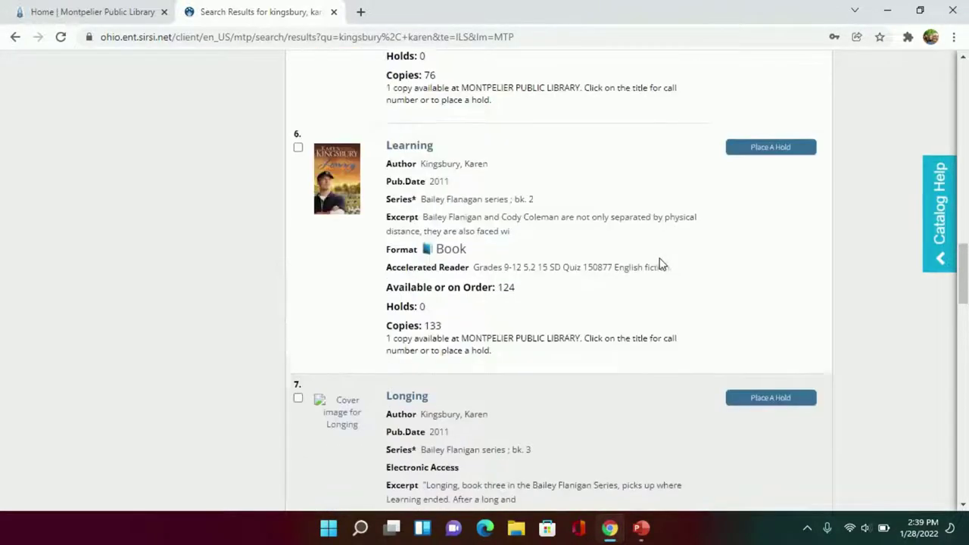
{"action": "scroll", "coordinate": [659, 262], "scroll_direction": "up", "scroll_amount": 15}
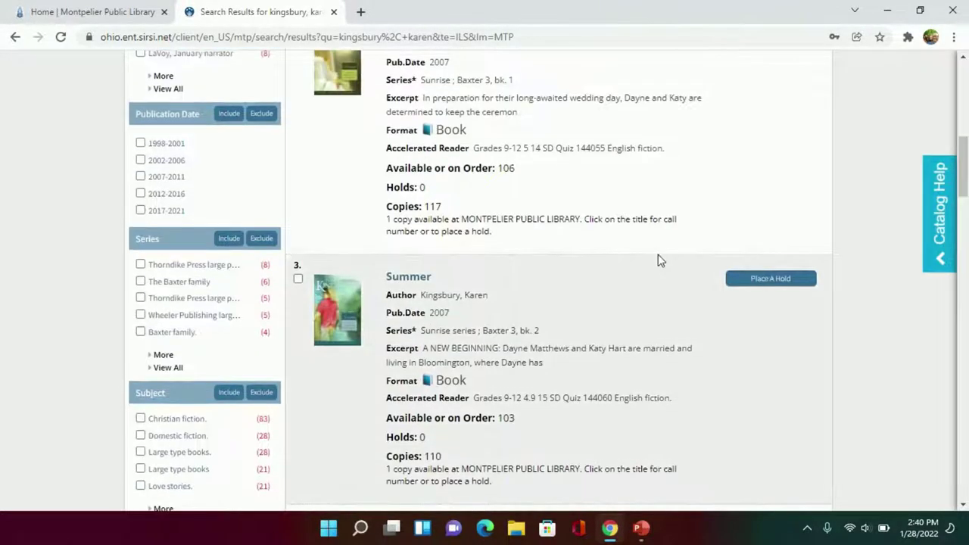
{"action": "scroll", "coordinate": [658, 260], "scroll_direction": "up", "scroll_amount": 4}
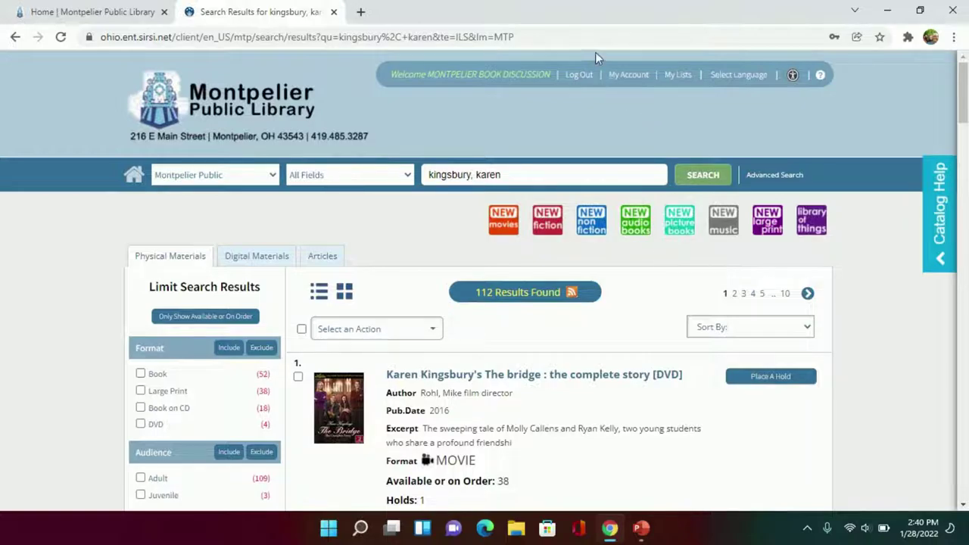
- Show the account's Holds and scroll to the pending 'Learning' hold beside 'Unlocked [book on CD]'
{"action": "left_click", "coordinate": [631, 75]}
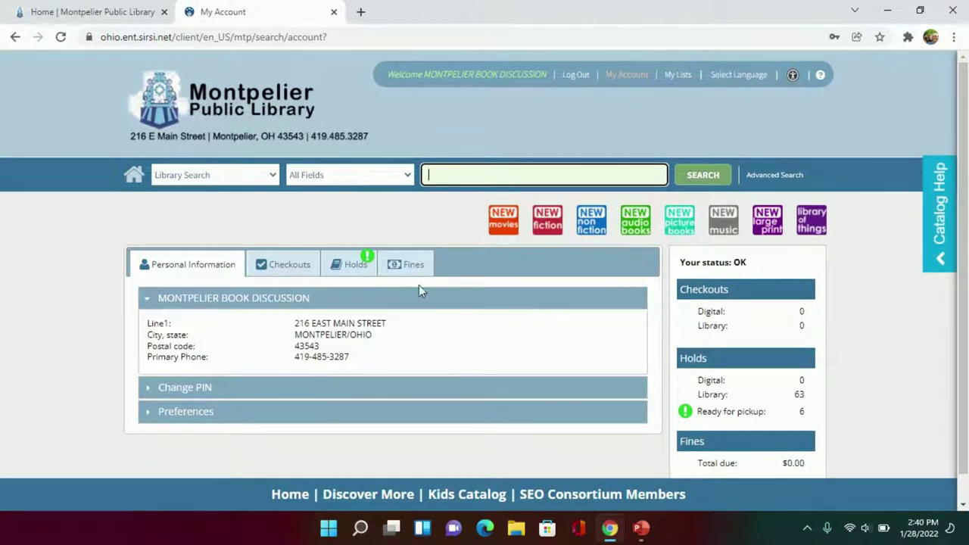
{"action": "left_click", "coordinate": [335, 270]}
{"action": "scroll", "coordinate": [430, 344], "scroll_direction": "down", "scroll_amount": 7}
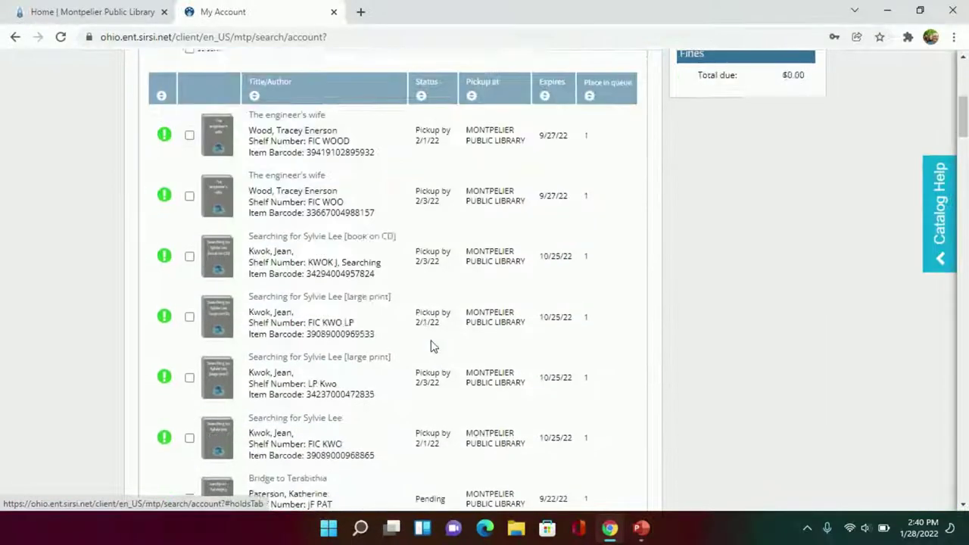
{"action": "scroll", "coordinate": [432, 340], "scroll_direction": "down", "scroll_amount": 15}
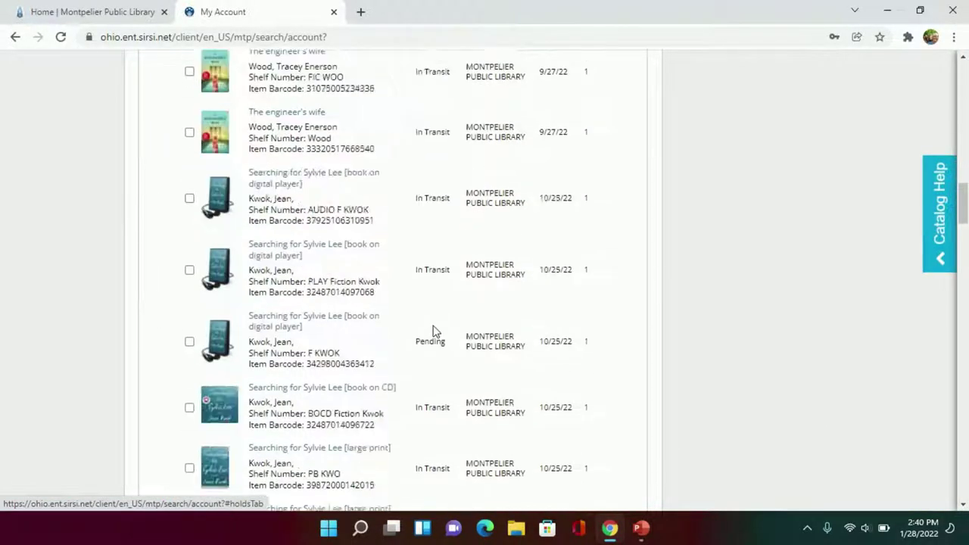
{"action": "scroll", "coordinate": [435, 332], "scroll_direction": "down", "scroll_amount": 15}
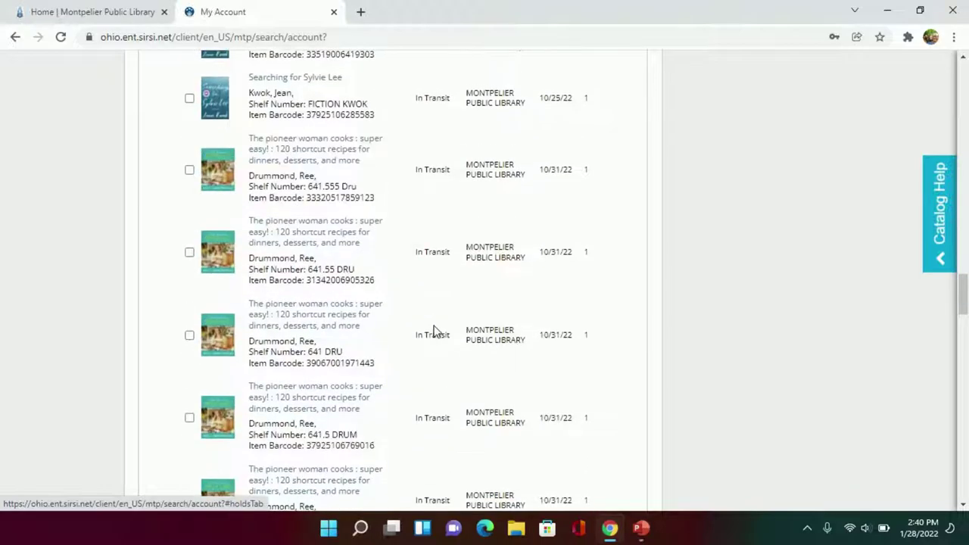
{"action": "scroll", "coordinate": [435, 331], "scroll_direction": "down", "scroll_amount": 15}
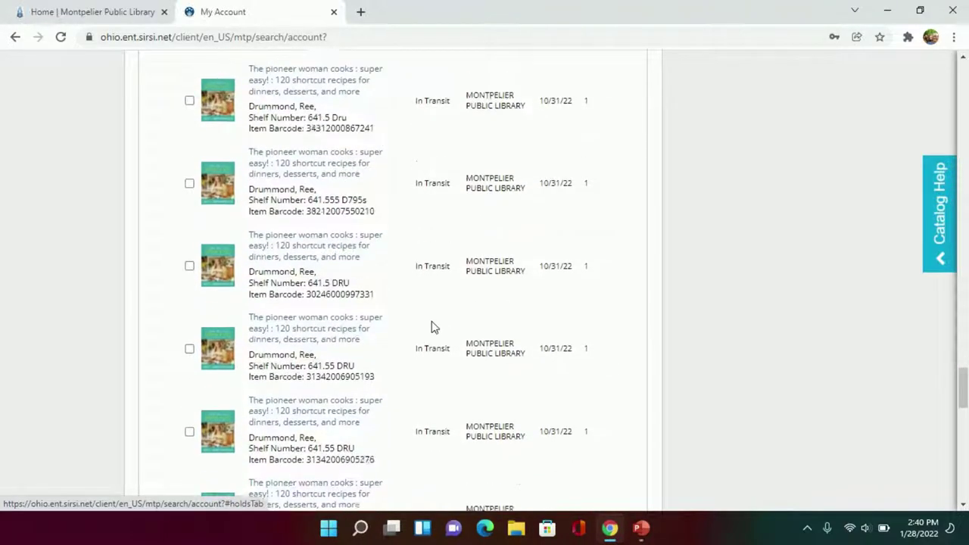
{"action": "scroll", "coordinate": [434, 327], "scroll_direction": "down", "scroll_amount": 15}
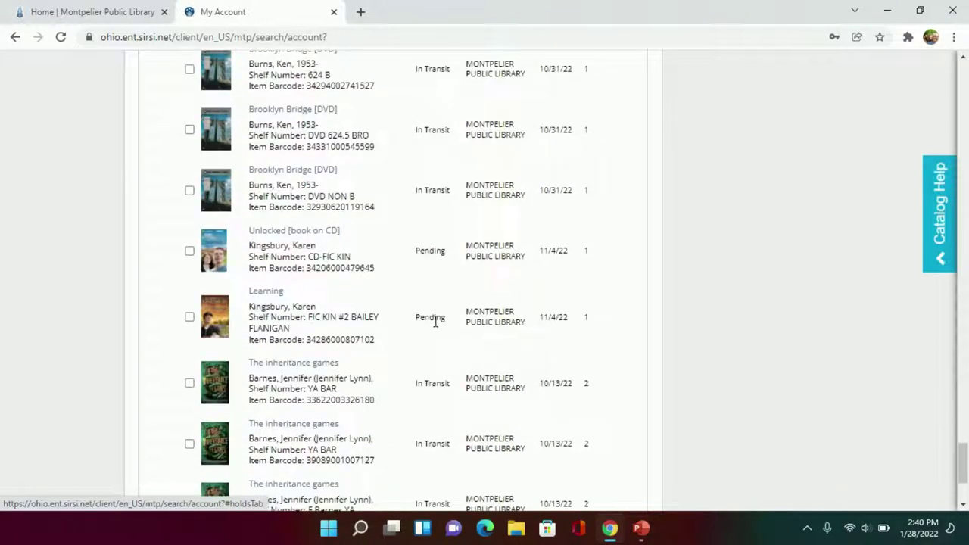
- Select the 'Unlocked [book on CD]' and 'Learning' holds and cancel both, confirming with Yes
{"action": "left_click", "coordinate": [189, 108]}
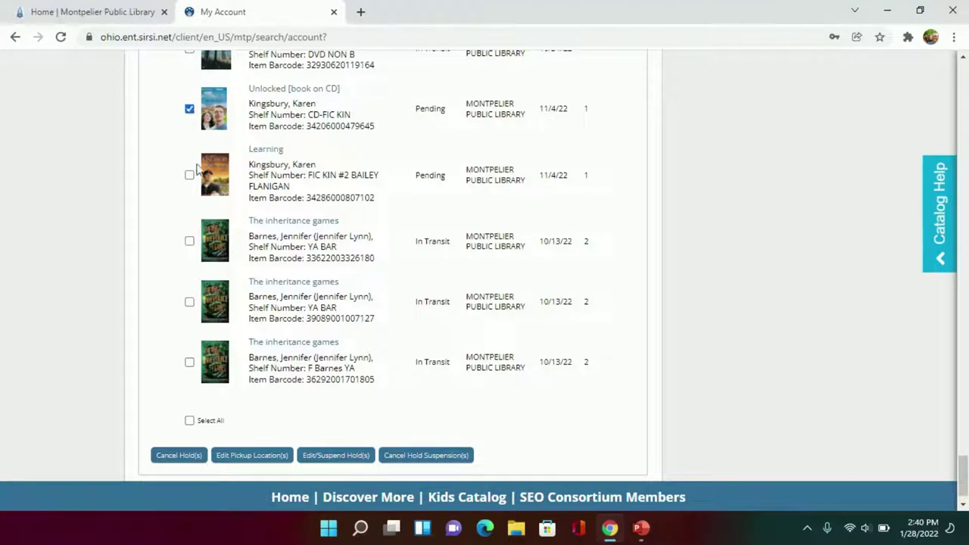
{"action": "left_click", "coordinate": [189, 176]}
{"action": "left_click", "coordinate": [187, 461]}
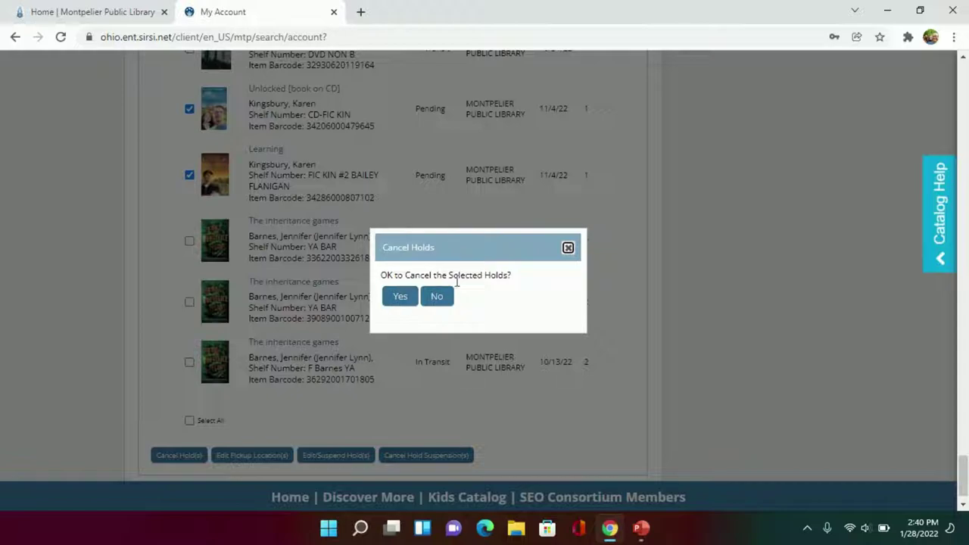
{"action": "left_click", "coordinate": [399, 300]}
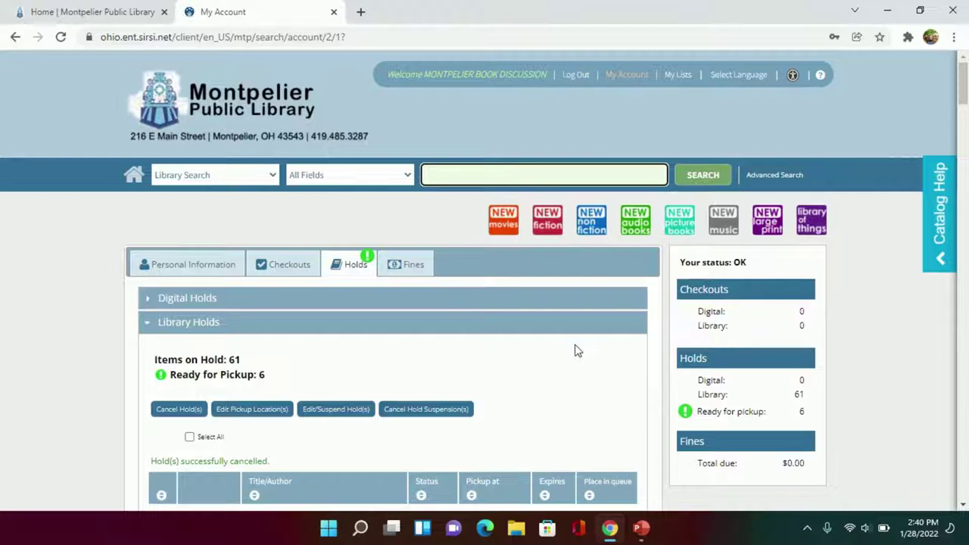
{"action": "scroll", "coordinate": [561, 336], "scroll_direction": "down", "scroll_amount": 2}
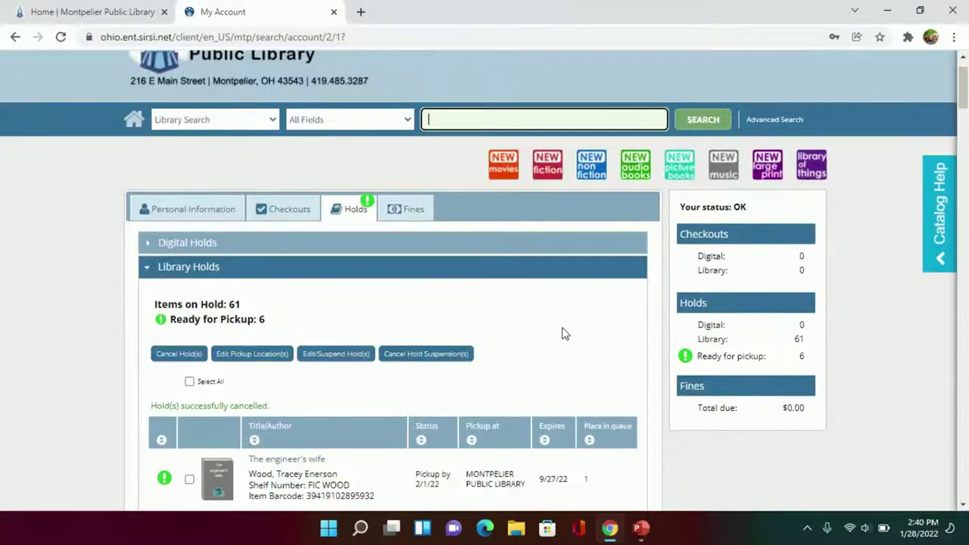
{"action": "scroll", "coordinate": [562, 329], "scroll_direction": "up", "scroll_amount": 1}
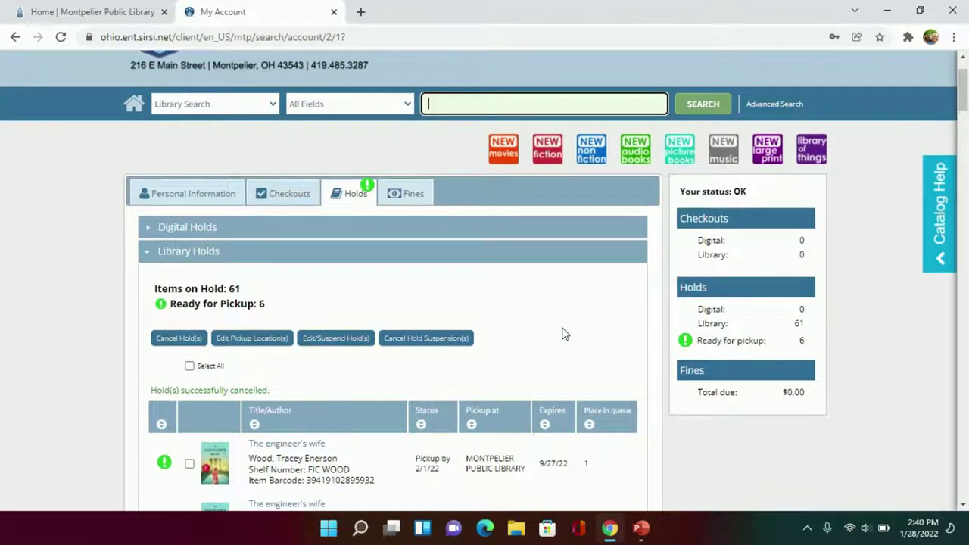
{"action": "scroll", "coordinate": [561, 334], "scroll_direction": "up", "scroll_amount": 1}
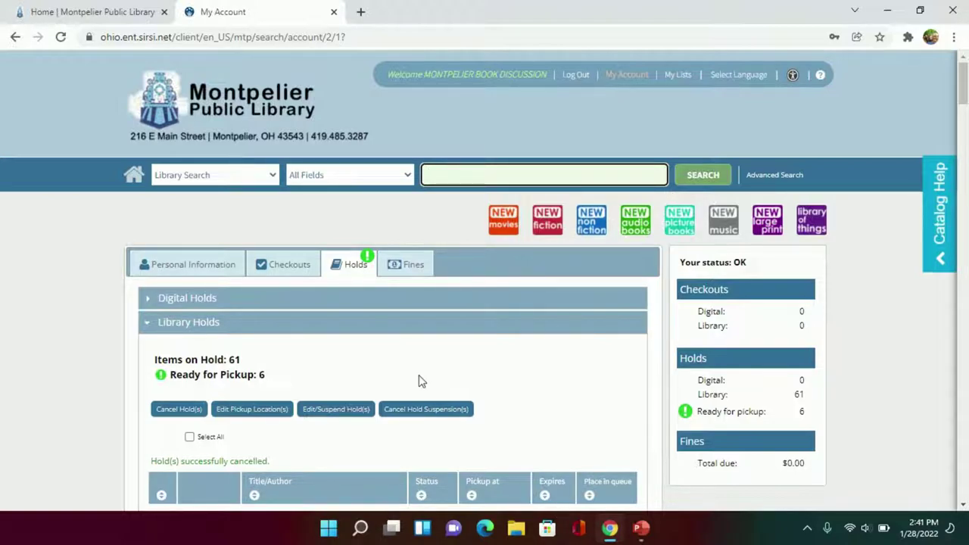
{"action": "mouse_move", "coordinate": [443, 6]}
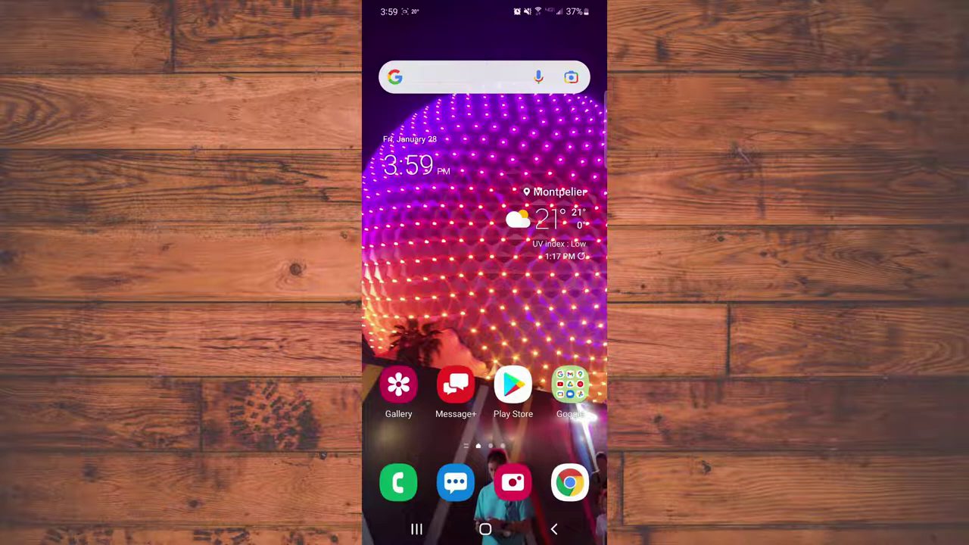
- From the Google app's library result, reach the Montpelier website's My Account log-in page
{"action": "left_click", "coordinate": [570, 386]}
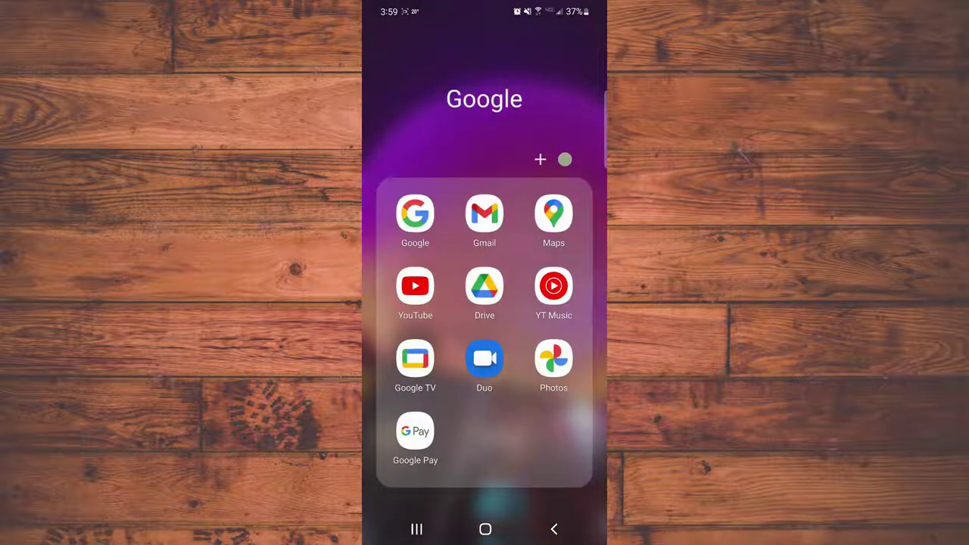
{"action": "left_click", "coordinate": [415, 214]}
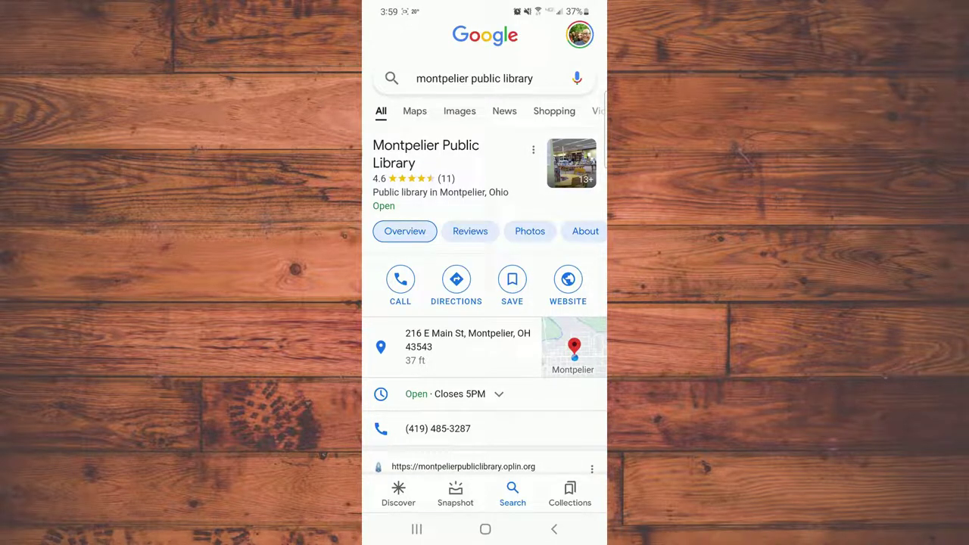
{"action": "left_click", "coordinate": [568, 284]}
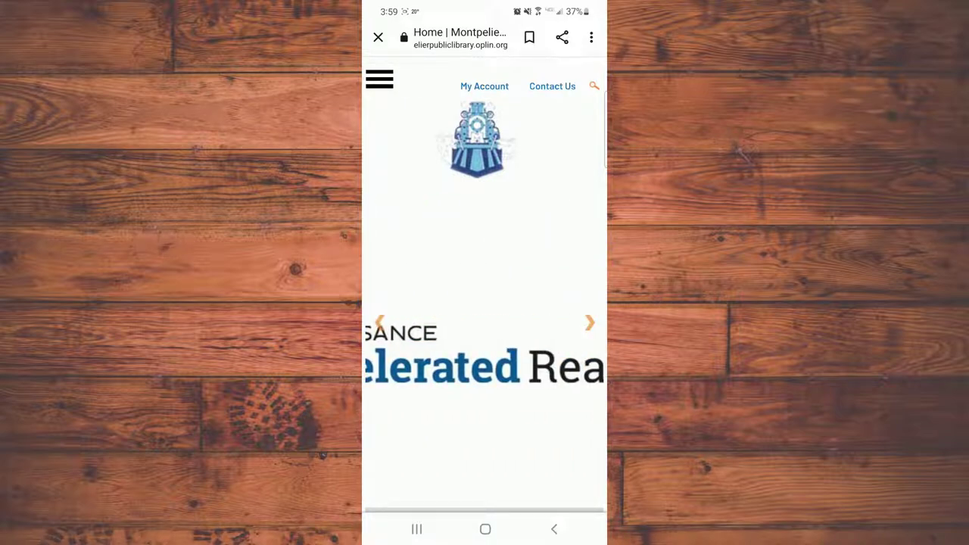
{"action": "left_click", "coordinate": [379, 79]}
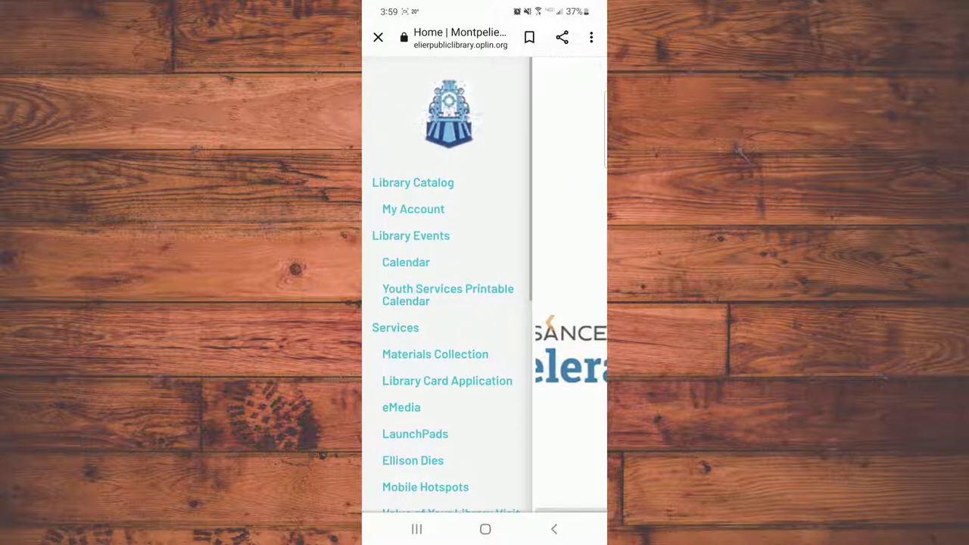
{"action": "left_click", "coordinate": [413, 209]}
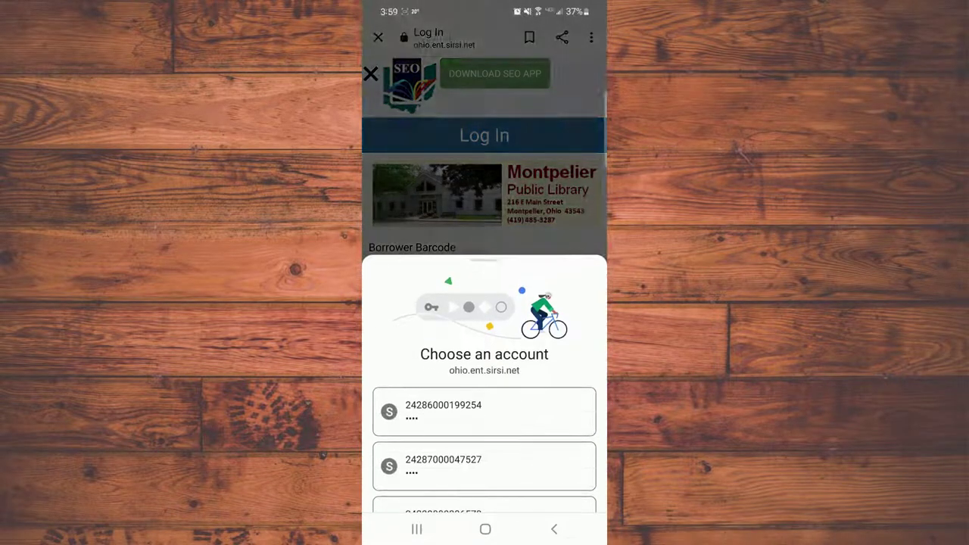
- Log in to the catalog with the saved borrower barcode and the account PIN
{"action": "left_click", "coordinate": [553, 529]}
{"action": "left_click", "coordinate": [485, 271]}
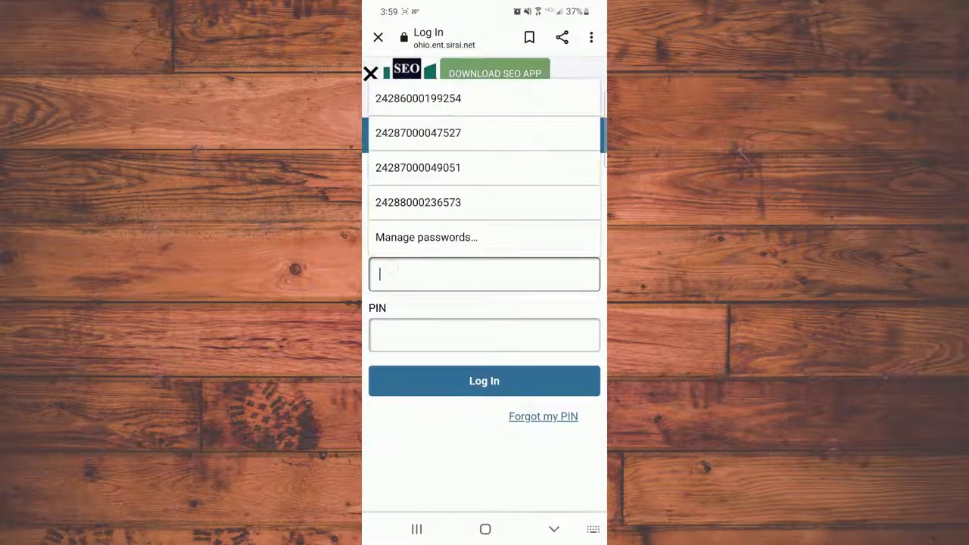
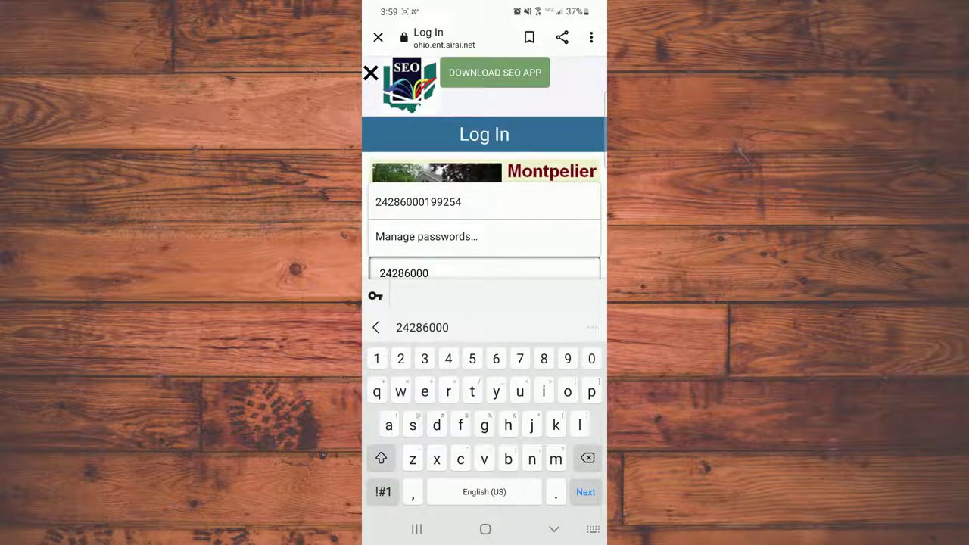
{"action": "left_click", "coordinate": [418, 236]}
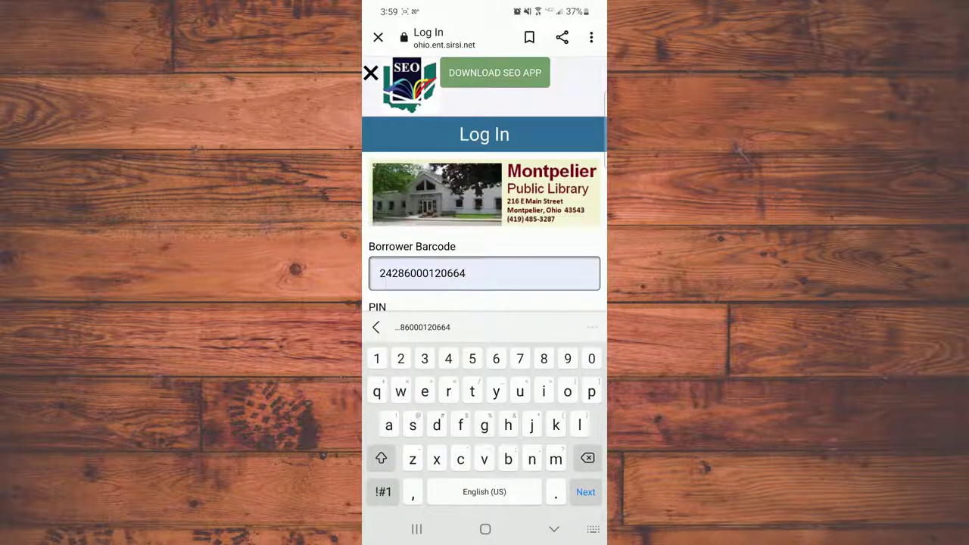
{"action": "left_click", "coordinate": [484, 242]}
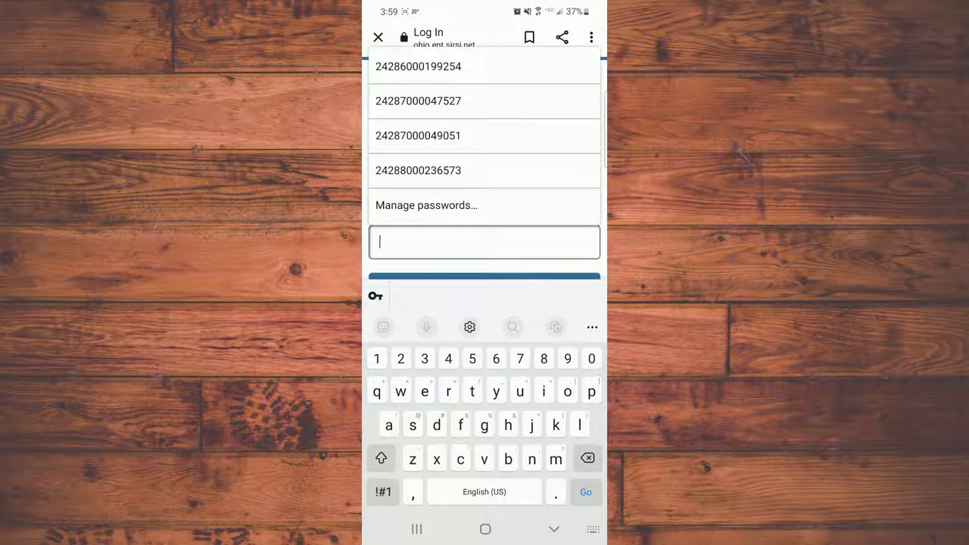
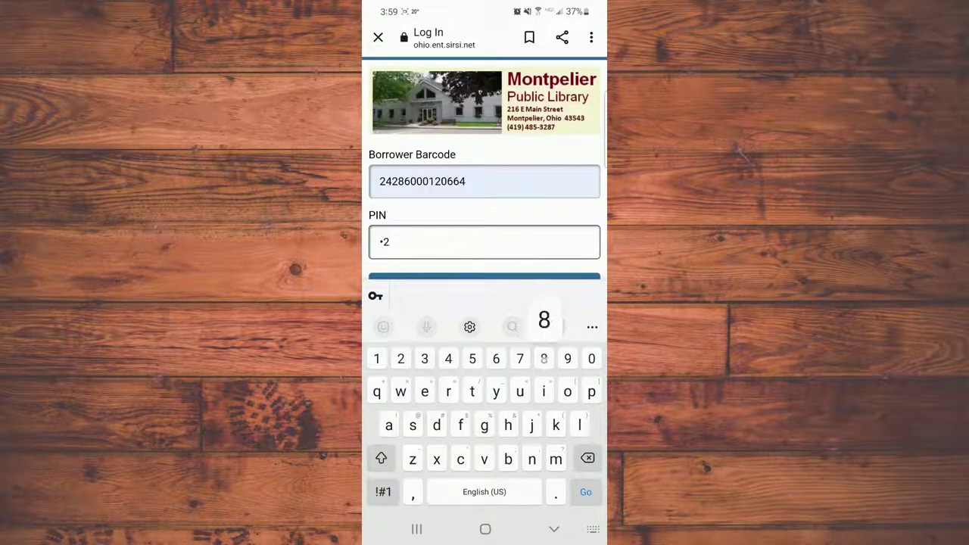
{"action": "key", "text": "Return"}
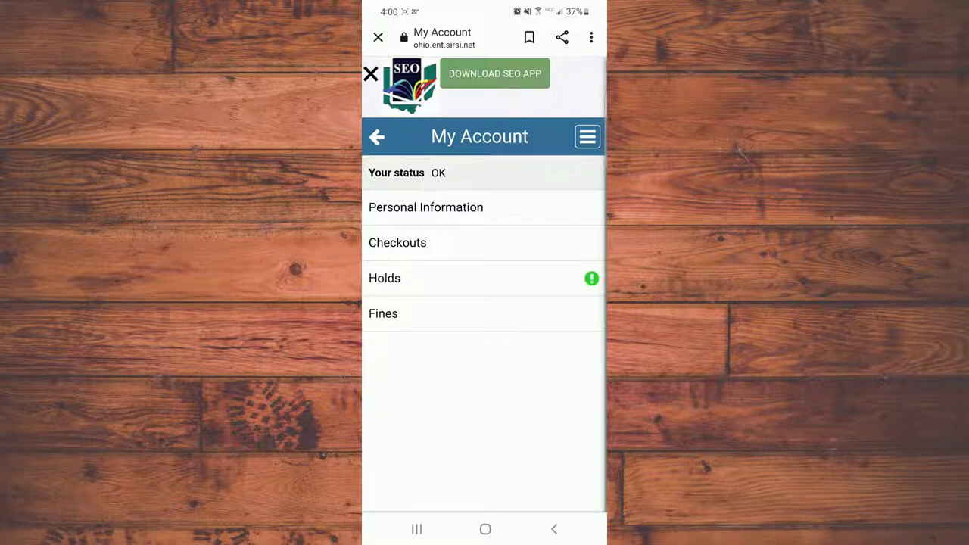
- Search the catalog for 'Kingsbury, karen', correcting the mistyped first name
{"action": "left_click", "coordinate": [376, 137]}
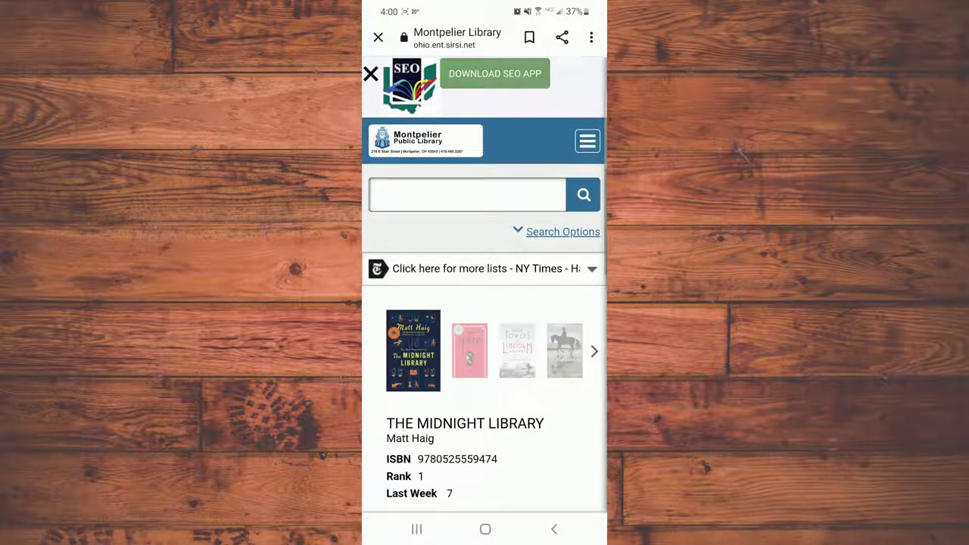
{"action": "left_click", "coordinate": [415, 202]}
{"action": "type", "text": "Kin"}
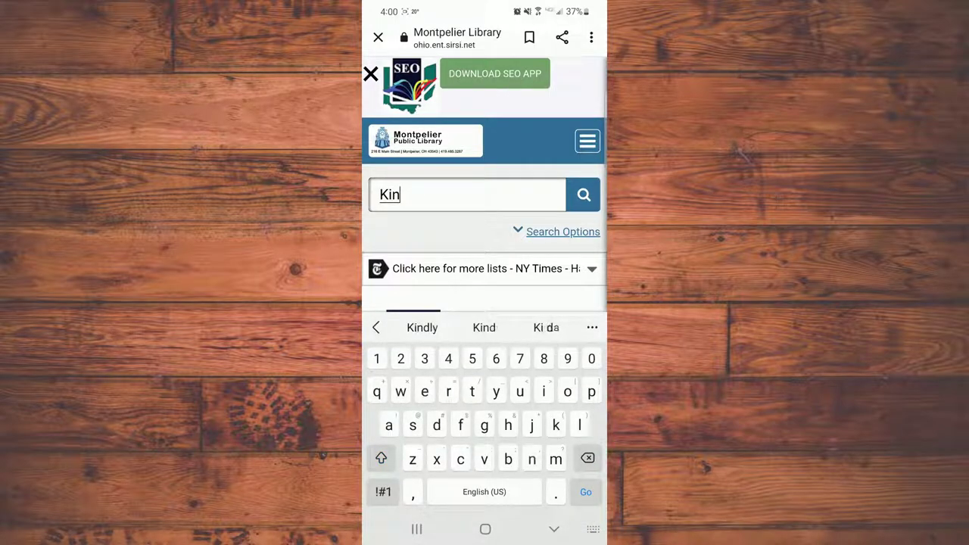
{"action": "type", "text": "gsbut"}
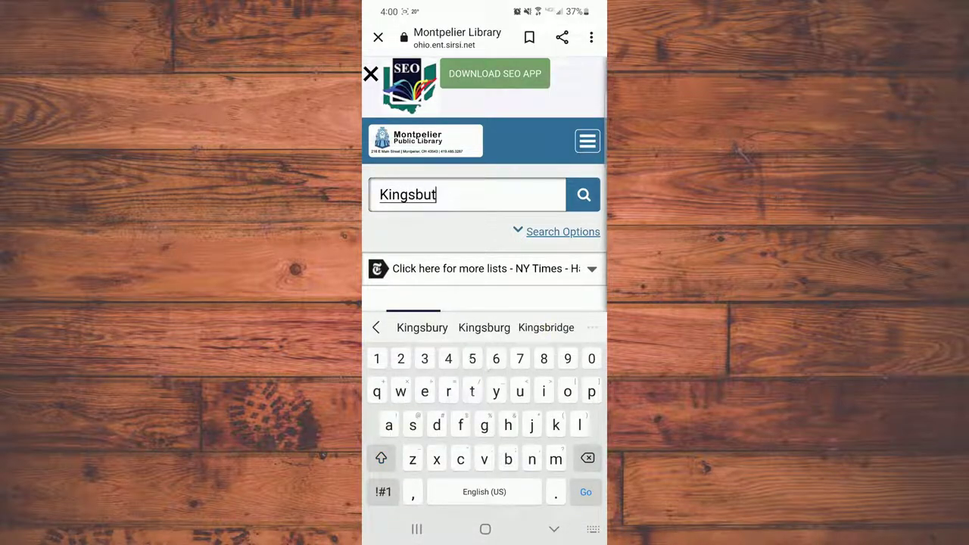
{"action": "key", "text": "BackSpace"}
{"action": "type", "text": "ry, "}
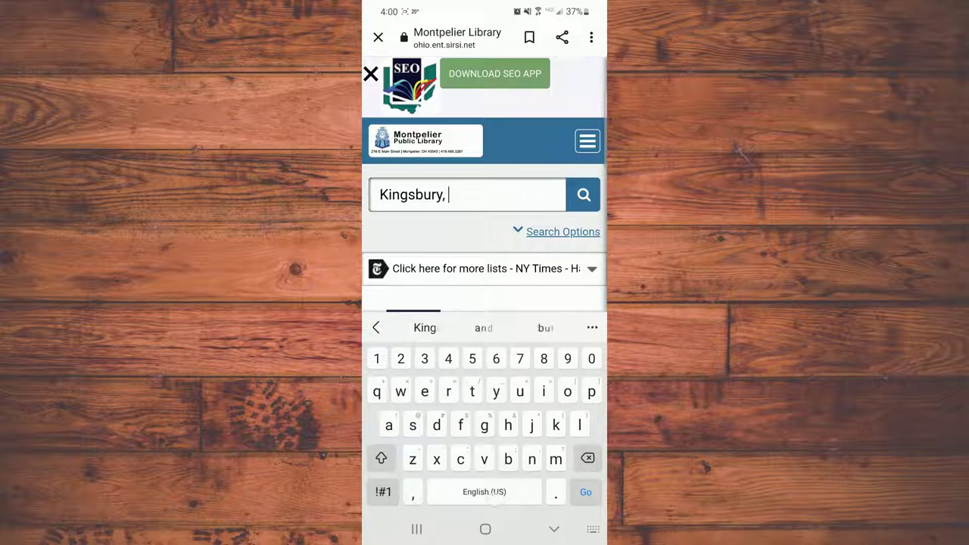
{"action": "type", "text": "kate"}
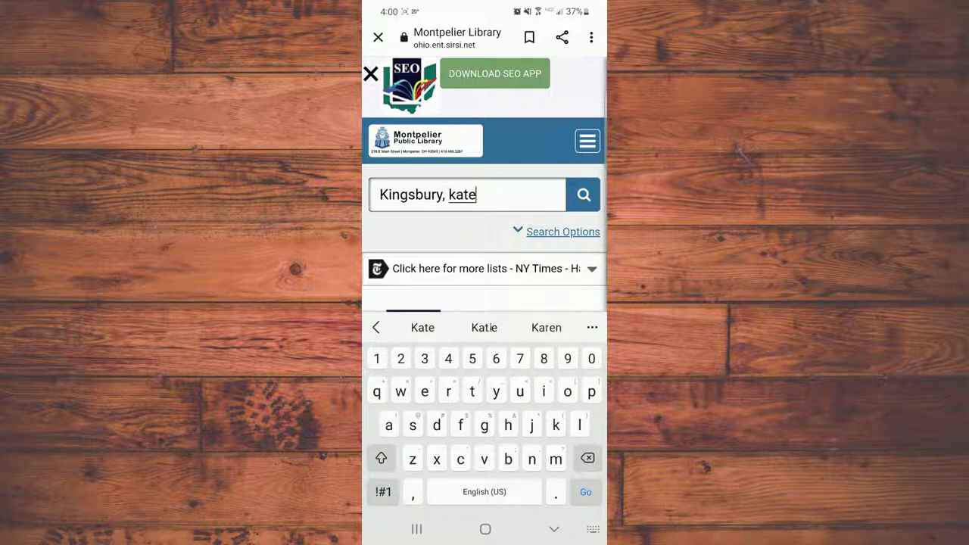
{"action": "key", "text": "BackSpace"}
{"action": "key", "text": "BackSpace"}
{"action": "type", "text": "ren"}
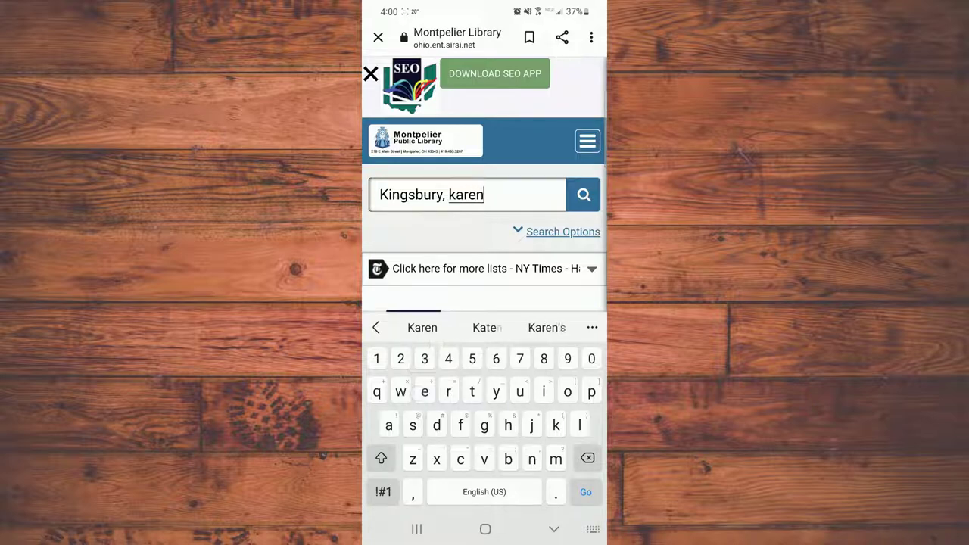
{"action": "key", "text": "Return"}
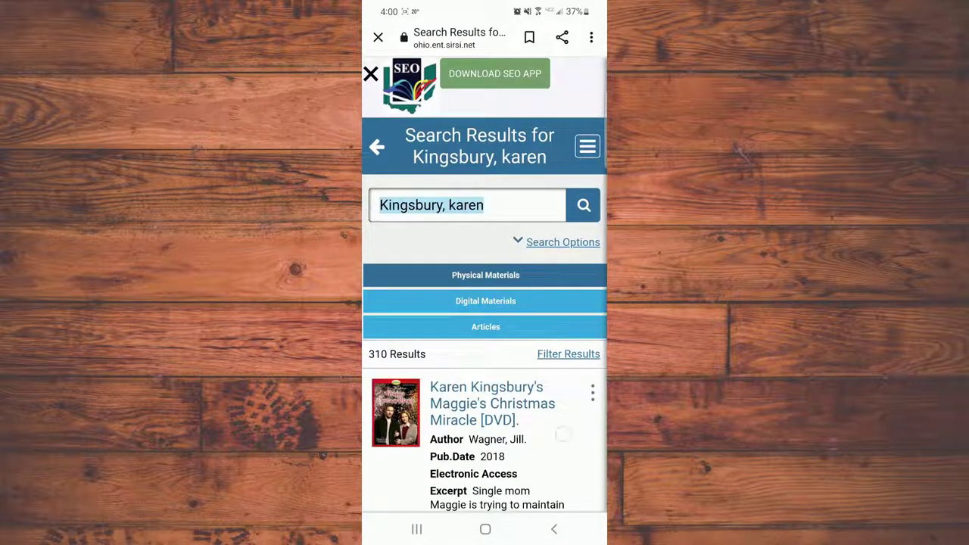
{"action": "scroll", "coordinate": [562, 430], "scroll_direction": "down", "scroll_amount": 3}
{"action": "scroll", "coordinate": [558, 227], "scroll_direction": "down", "scroll_amount": 10}
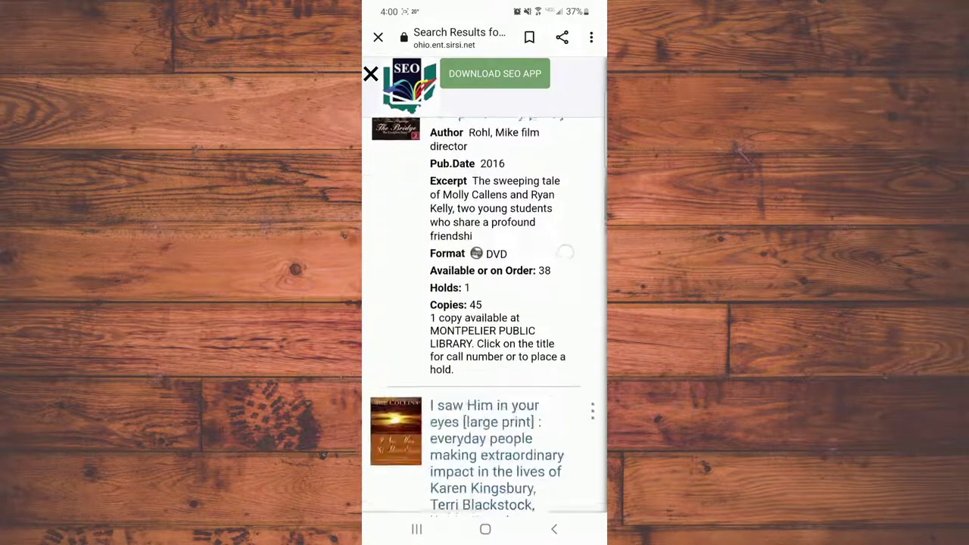
{"action": "scroll", "coordinate": [485, 303], "scroll_direction": "up", "scroll_amount": 12}
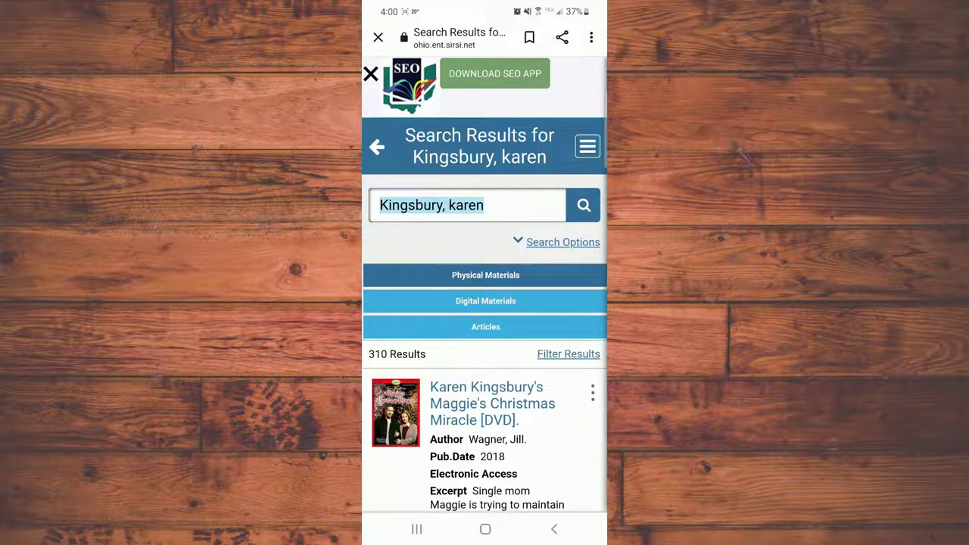
- Limit the search to Montpelier Public and rerun it, narrowing results to 112
{"action": "left_click", "coordinate": [562, 242]}
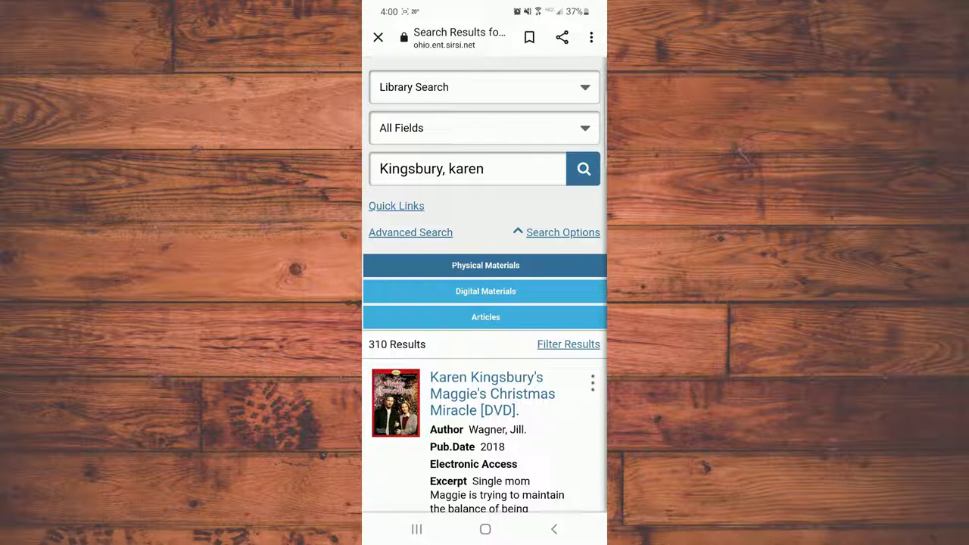
{"action": "left_click", "coordinate": [484, 87]}
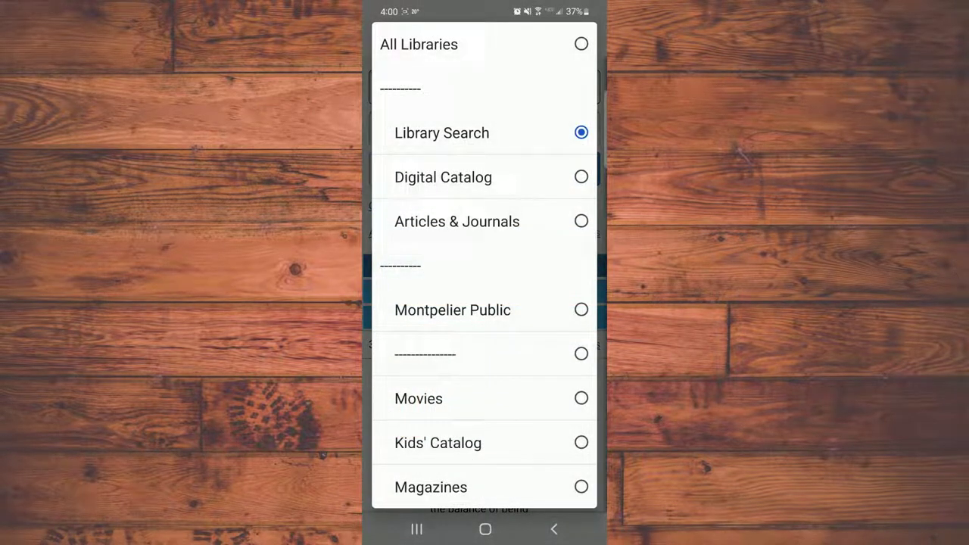
{"action": "left_click", "coordinate": [452, 309]}
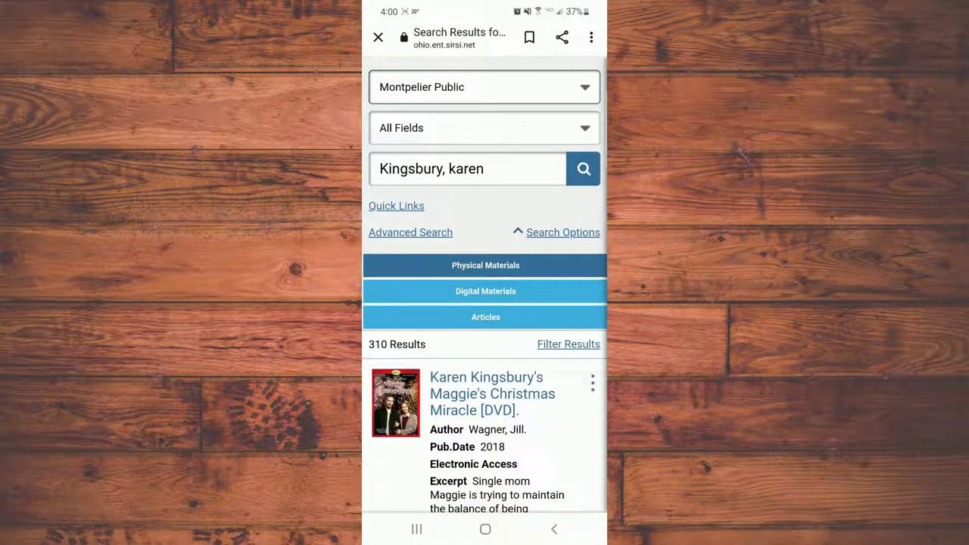
{"action": "left_click", "coordinate": [583, 169]}
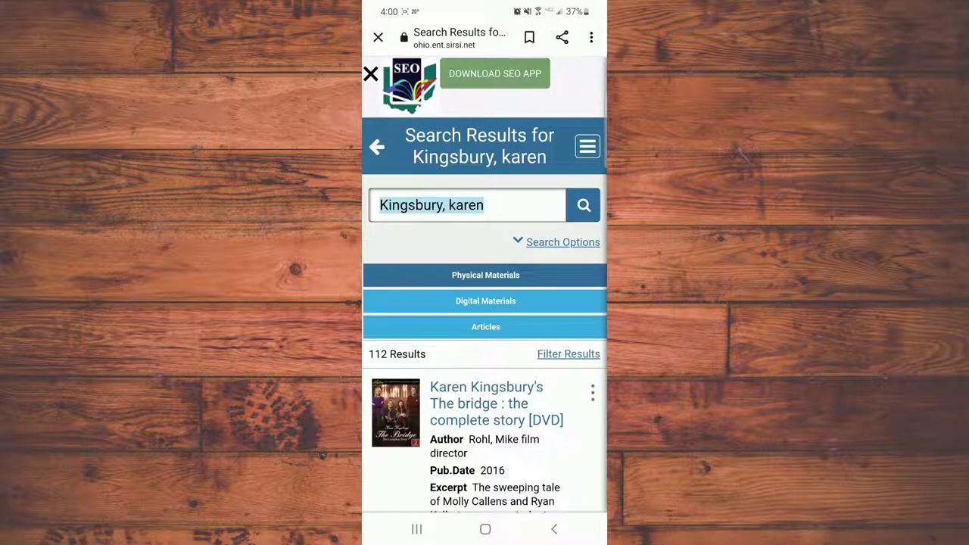
- Place a hold on The bridge DVD for Montpelier Public Library pickup and dismiss the confirmation
{"action": "scroll", "coordinate": [484, 303], "scroll_direction": "down", "scroll_amount": 5}
{"action": "scroll", "coordinate": [484, 302], "scroll_direction": "up", "scroll_amount": 3}
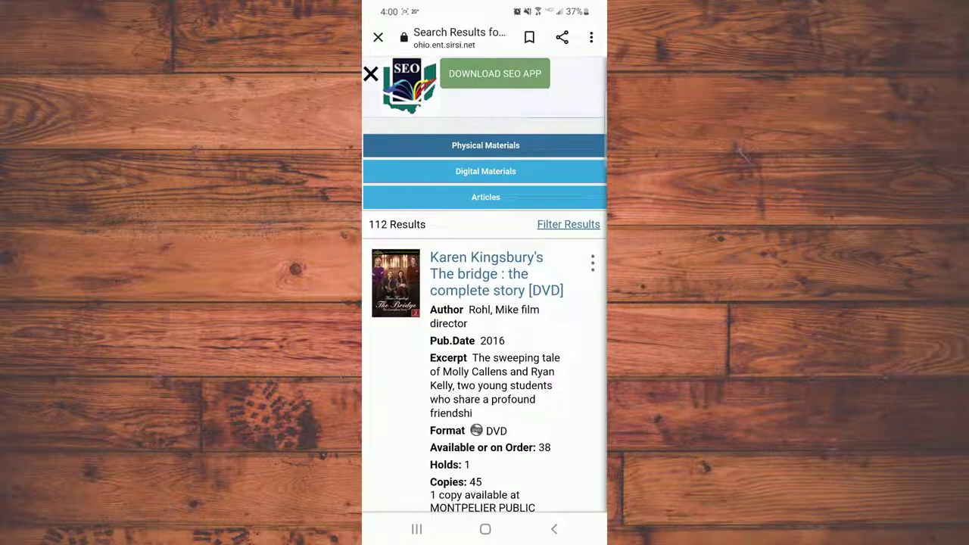
{"action": "scroll", "coordinate": [484, 303], "scroll_direction": "down", "scroll_amount": 3}
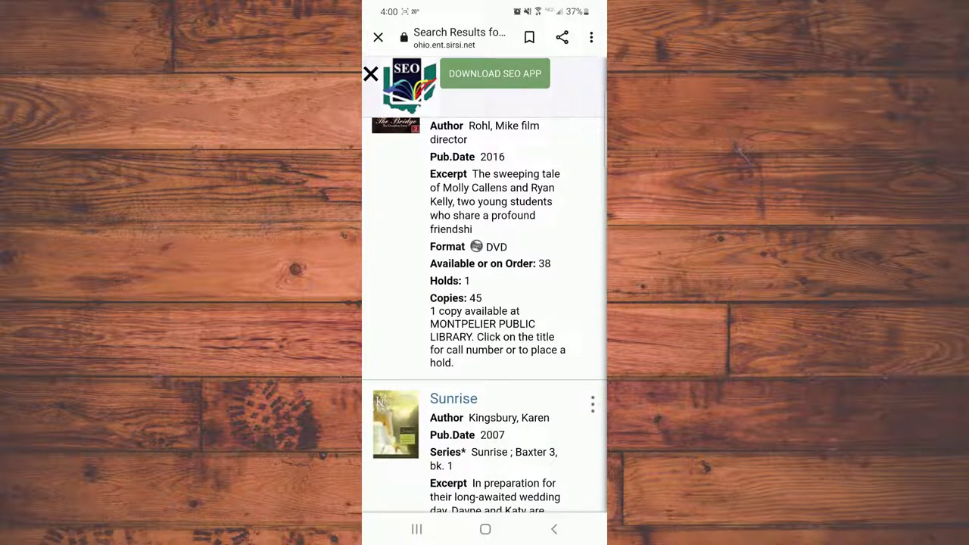
{"action": "scroll", "coordinate": [485, 302], "scroll_direction": "up", "scroll_amount": 2}
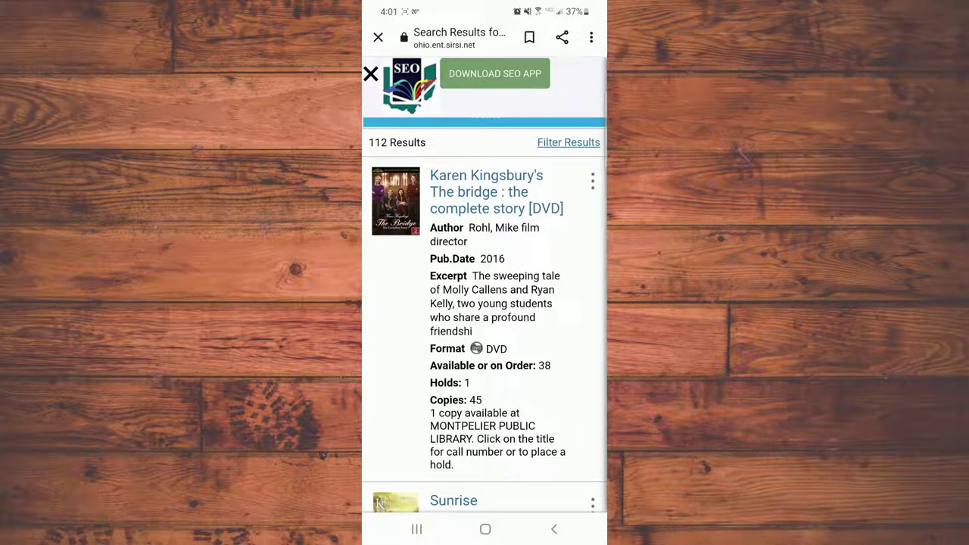
{"action": "left_click", "coordinate": [593, 180]}
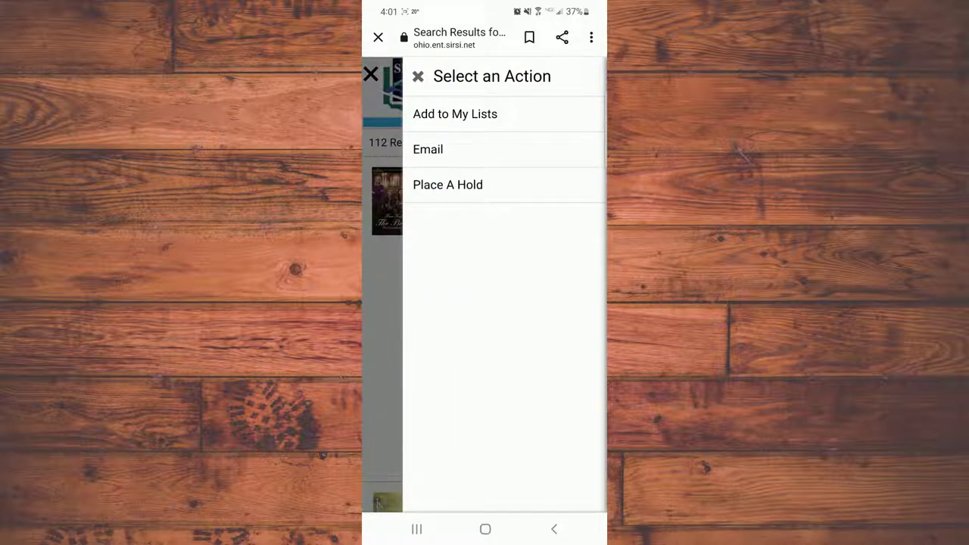
{"action": "left_click", "coordinate": [479, 185]}
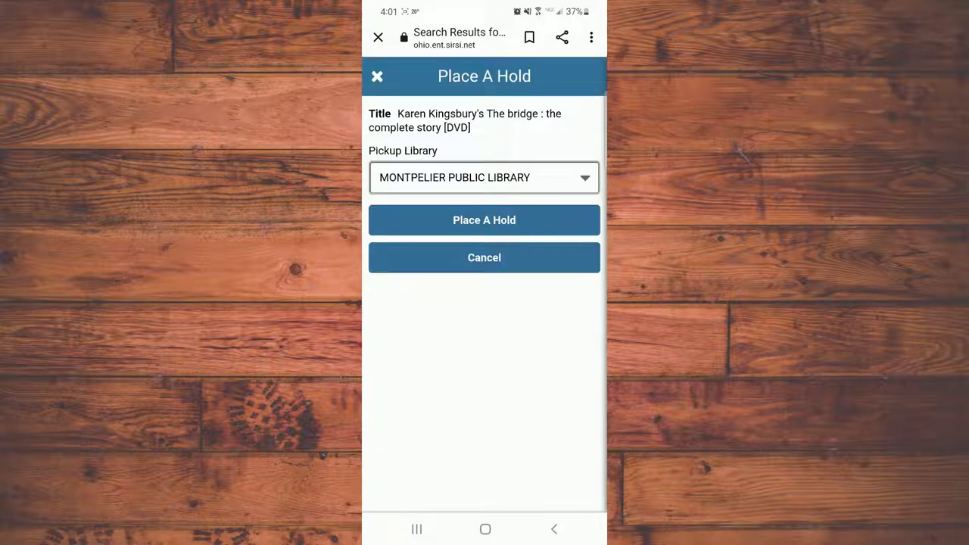
{"action": "left_click", "coordinate": [508, 221]}
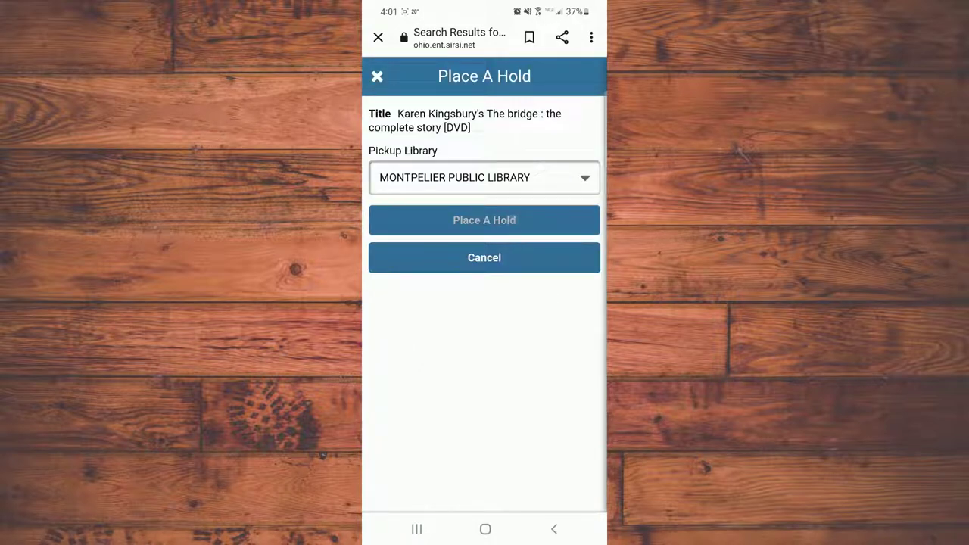
{"action": "left_click", "coordinate": [484, 307]}
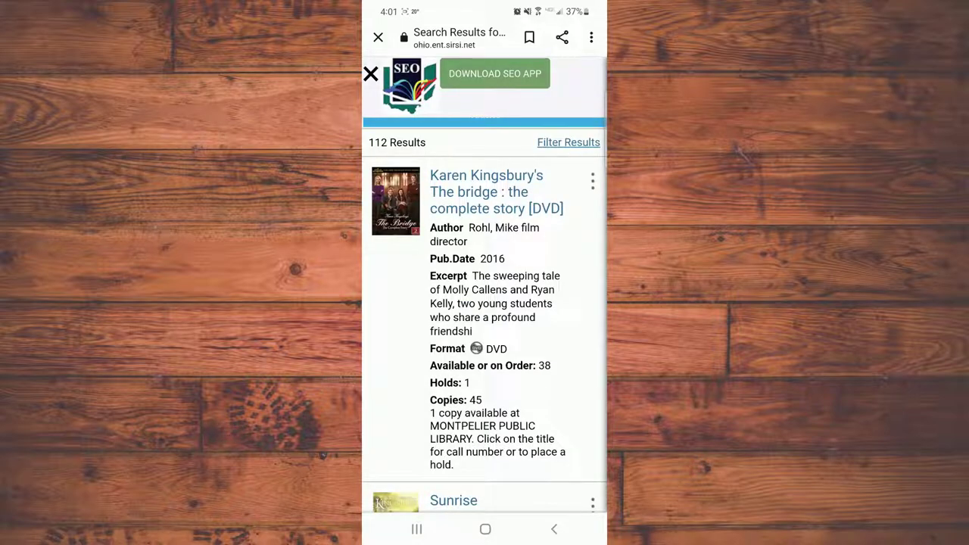
{"action": "scroll", "coordinate": [484, 302], "scroll_direction": "up", "scroll_amount": 3}
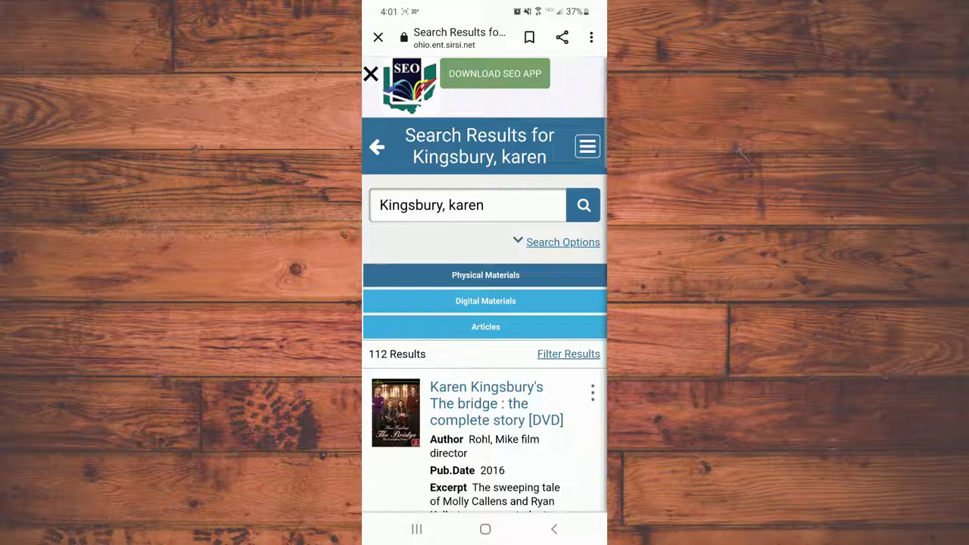
{"action": "left_click", "coordinate": [587, 147]}
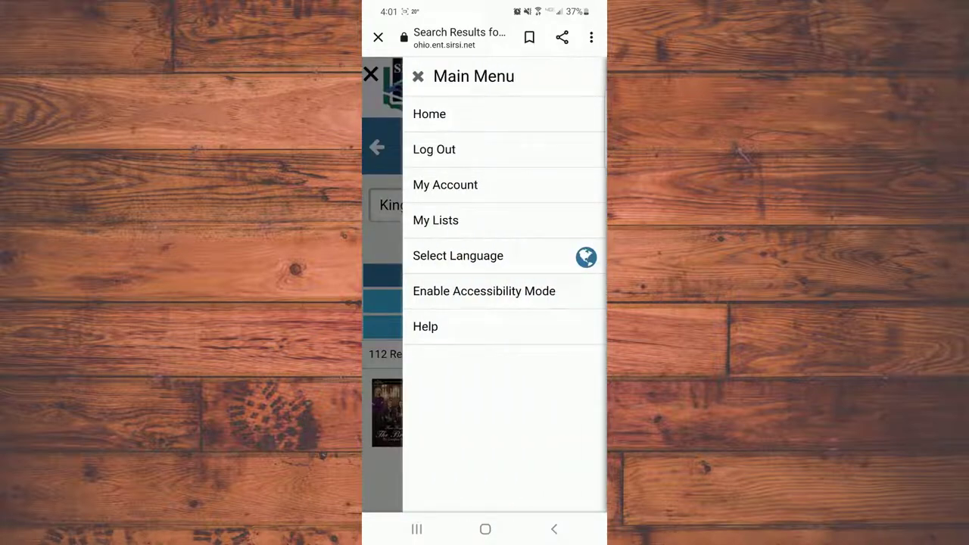
- Expand the account's Library Holds and scroll to The bridge DVD, Pending at queue place 2
{"action": "left_click", "coordinate": [445, 185]}
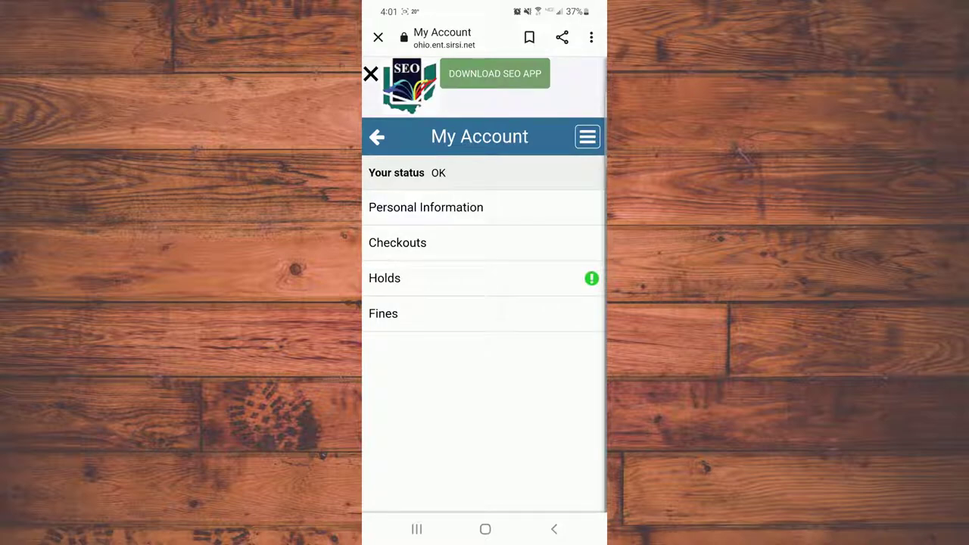
{"action": "left_click", "coordinate": [385, 278]}
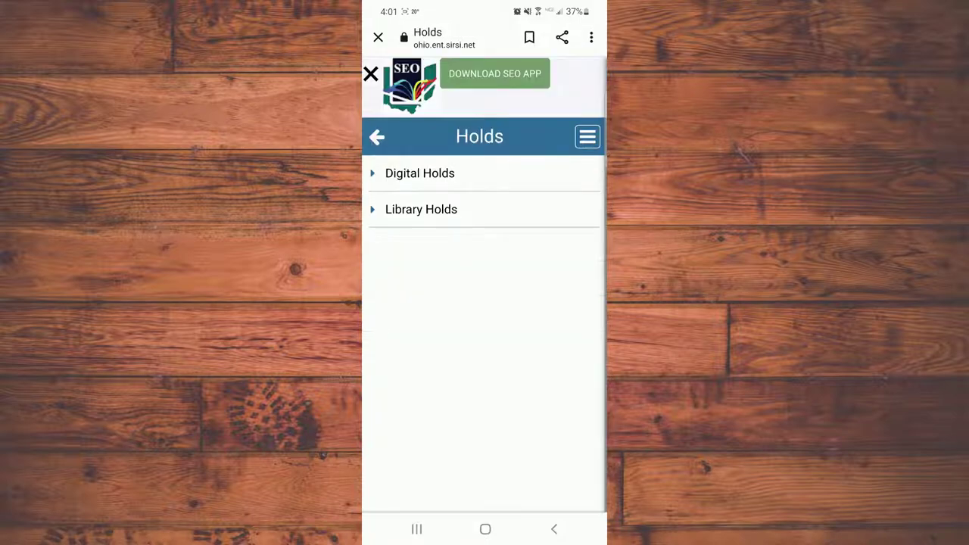
{"action": "left_click", "coordinate": [421, 209]}
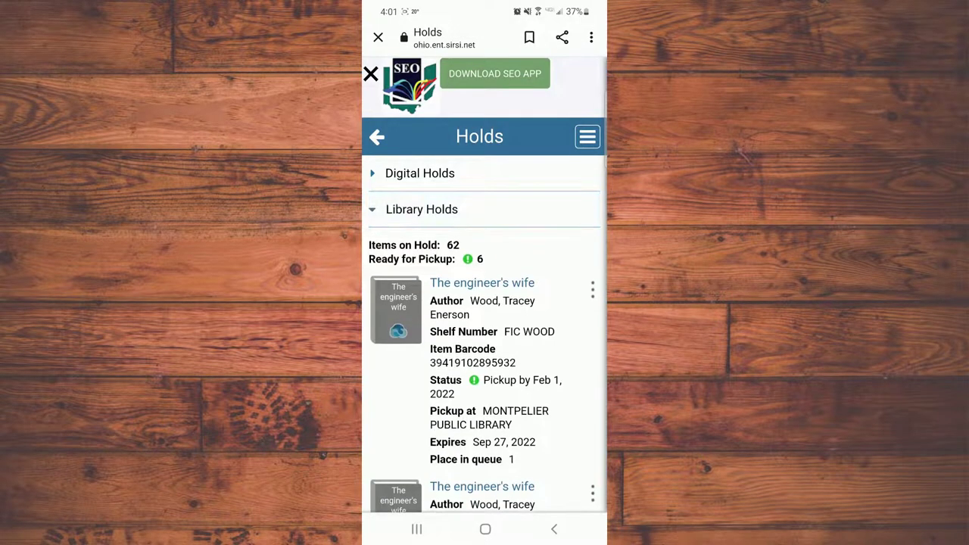
{"action": "scroll", "coordinate": [484, 318], "scroll_direction": "down", "scroll_amount": 5}
{"action": "scroll", "coordinate": [484, 318], "scroll_direction": "down", "scroll_amount": 10}
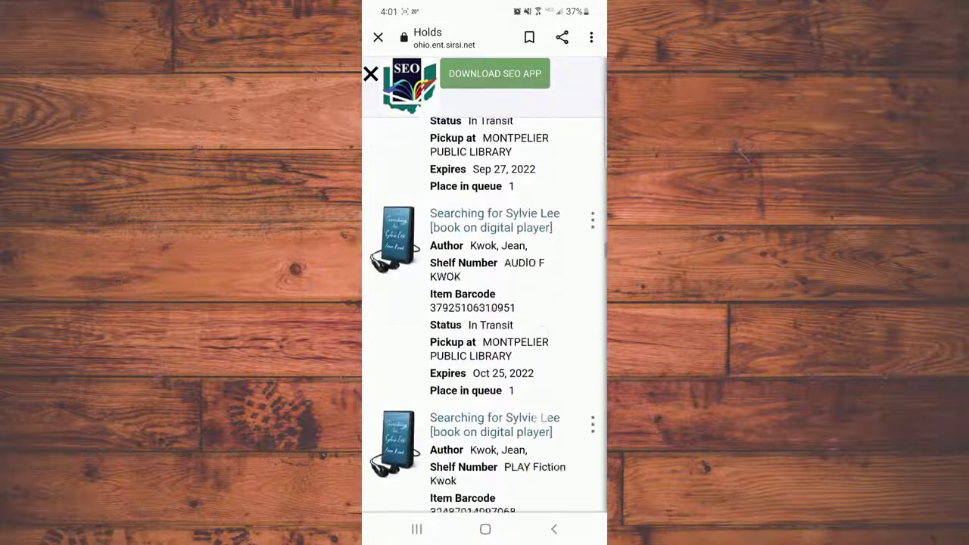
{"action": "scroll", "coordinate": [540, 386], "scroll_direction": "down", "scroll_amount": 10}
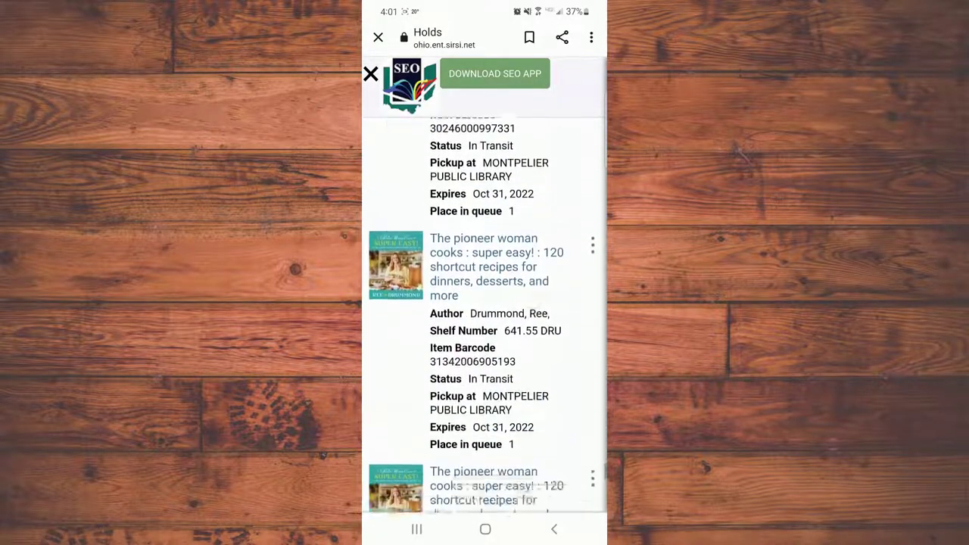
{"action": "scroll", "coordinate": [565, 199], "scroll_direction": "down", "scroll_amount": 10}
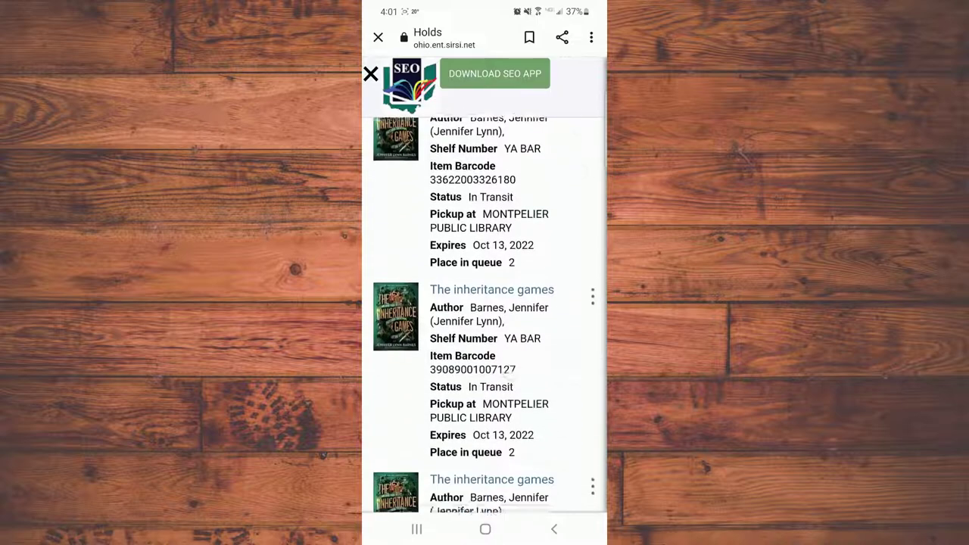
{"action": "scroll", "coordinate": [521, 364], "scroll_direction": "up", "scroll_amount": 5}
{"action": "scroll", "coordinate": [521, 362], "scroll_direction": "down", "scroll_amount": 10}
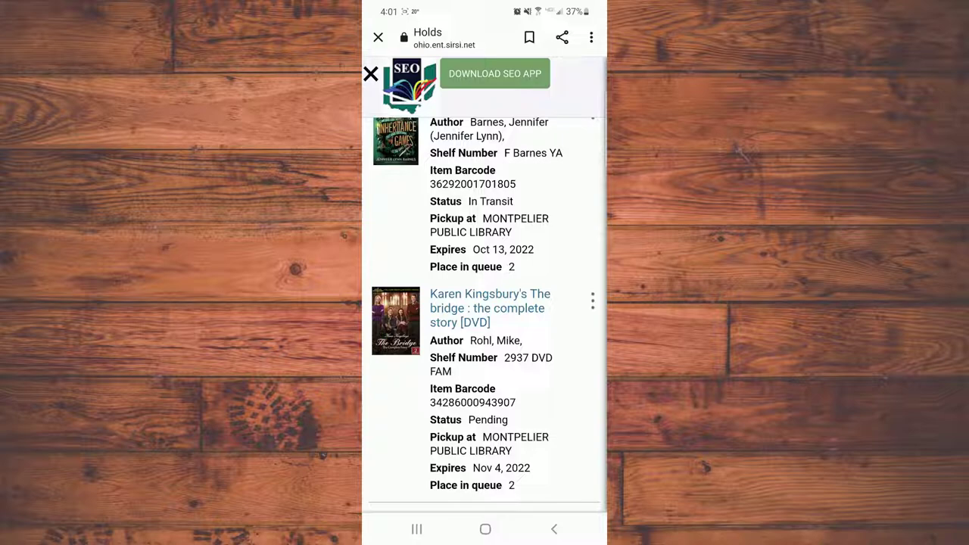
- Cancel the hold on The bridge DVD, confirming Yes and acknowledging the success message
{"action": "left_click", "coordinate": [593, 301]}
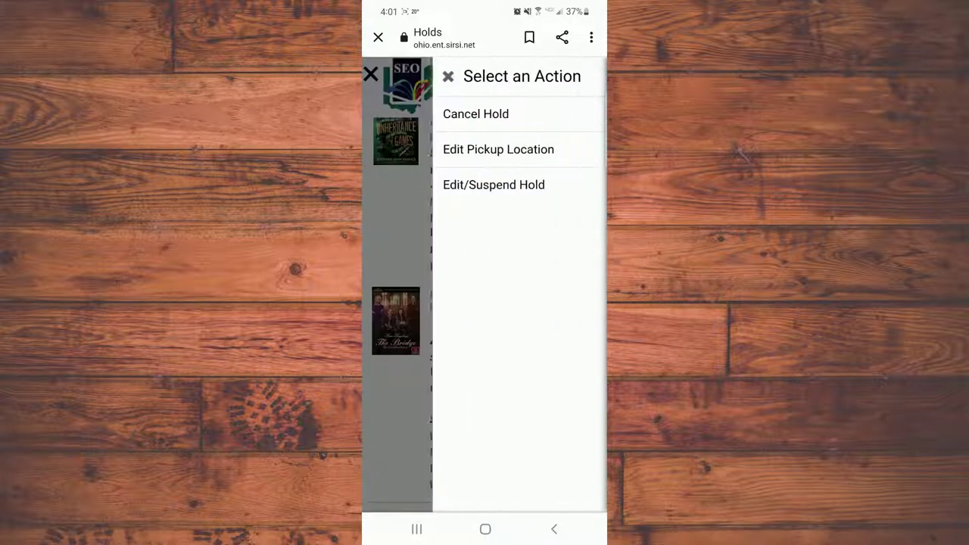
{"action": "left_click", "coordinate": [462, 113]}
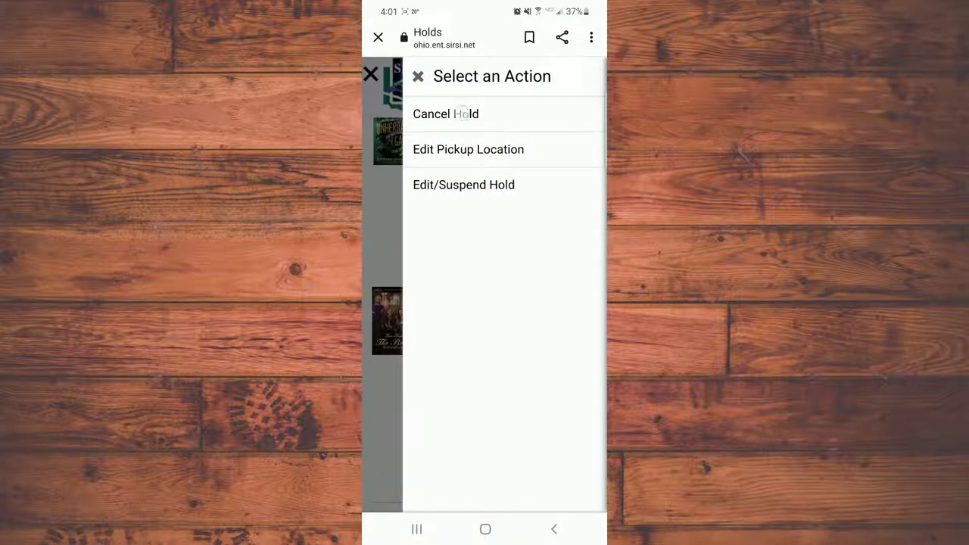
{"action": "left_click", "coordinate": [531, 307]}
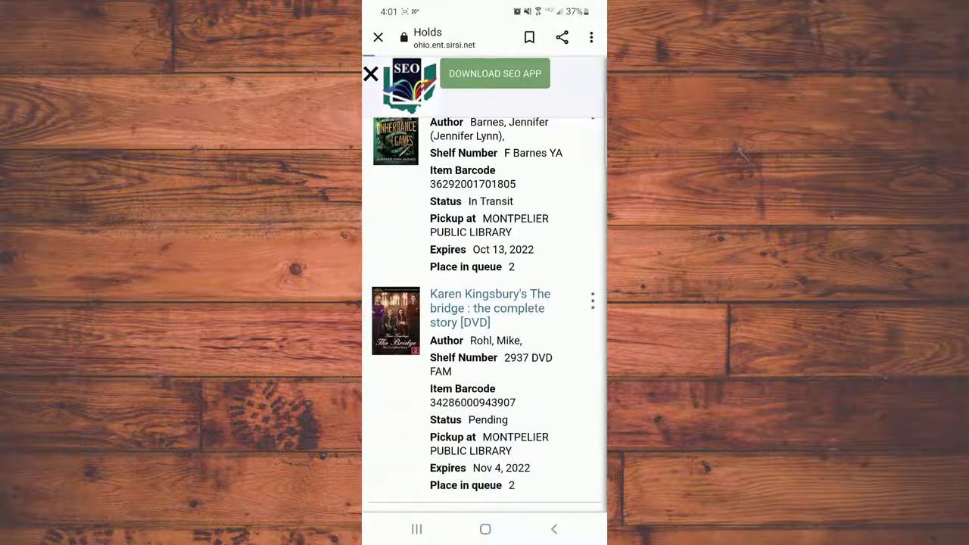
{"action": "left_click", "coordinate": [525, 303]}
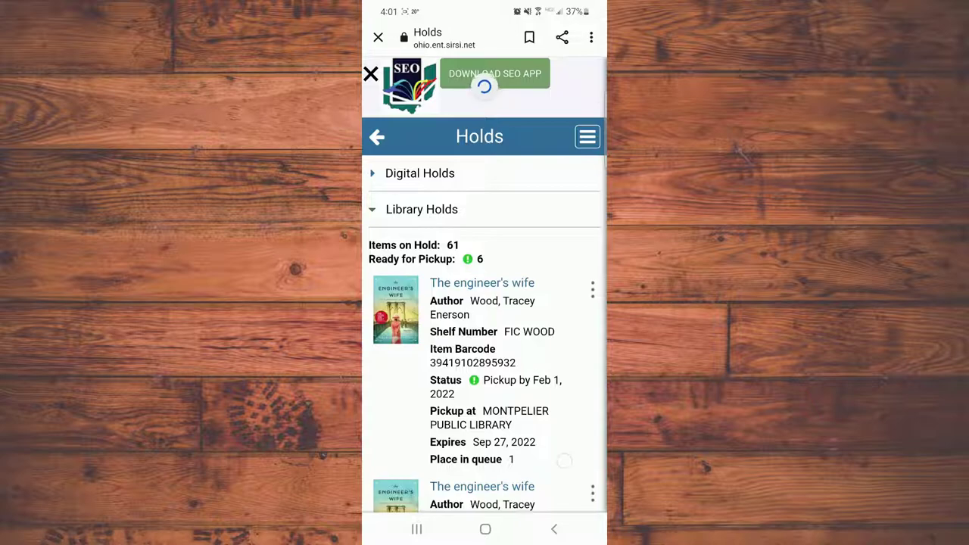
{"action": "left_click", "coordinate": [517, 311]}
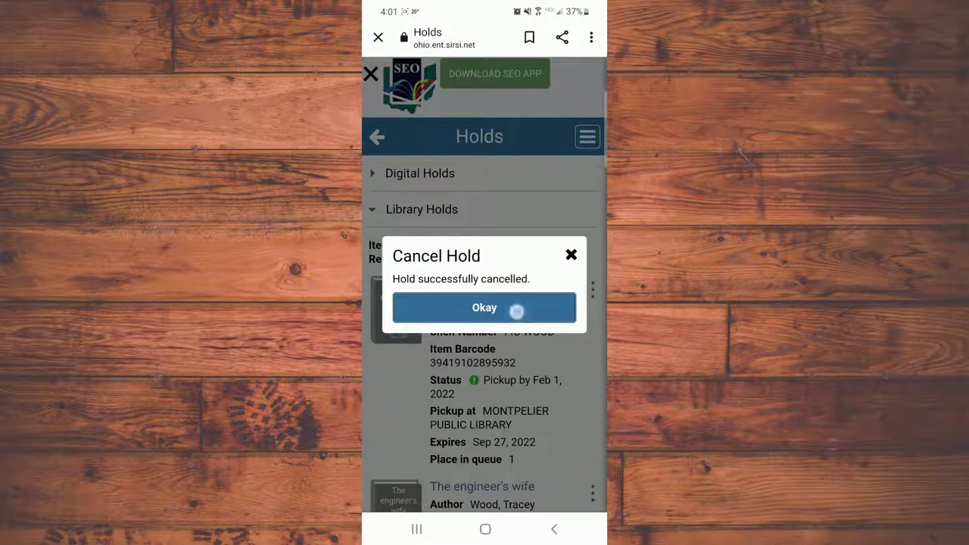